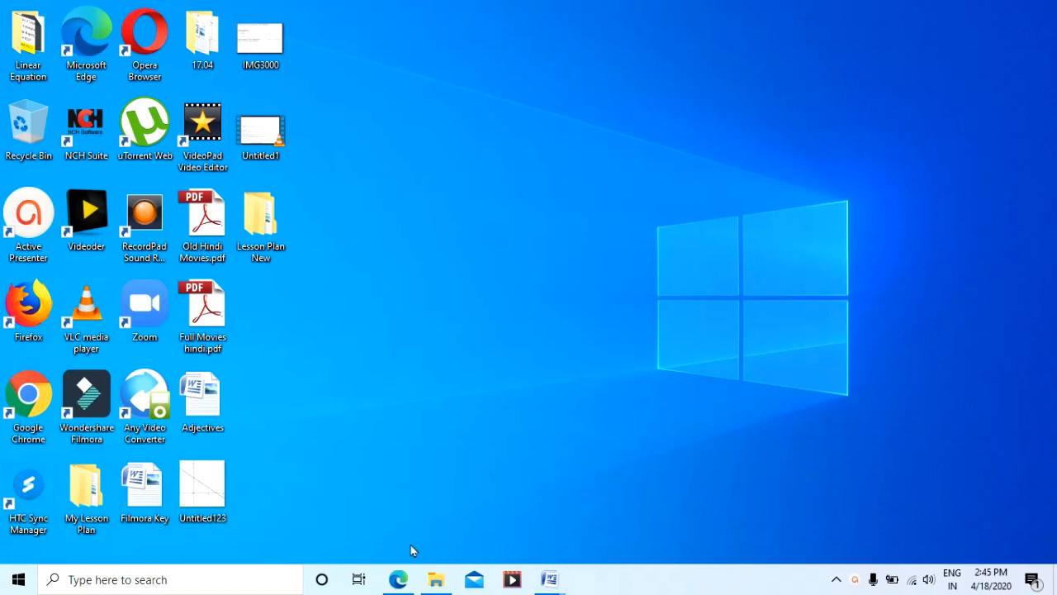
Switch to the Graph Plotter page in Microsoft Edge and plot x + y = 10 as the first expression.
{"action": "left_click", "coordinate": [398, 579]}
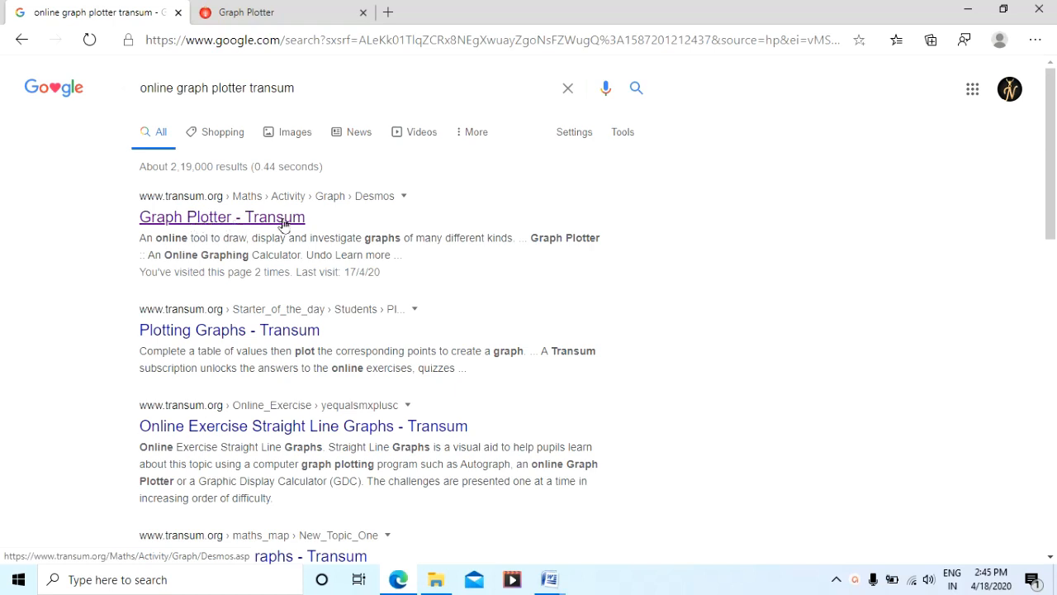
{"action": "left_click", "coordinate": [279, 19]}
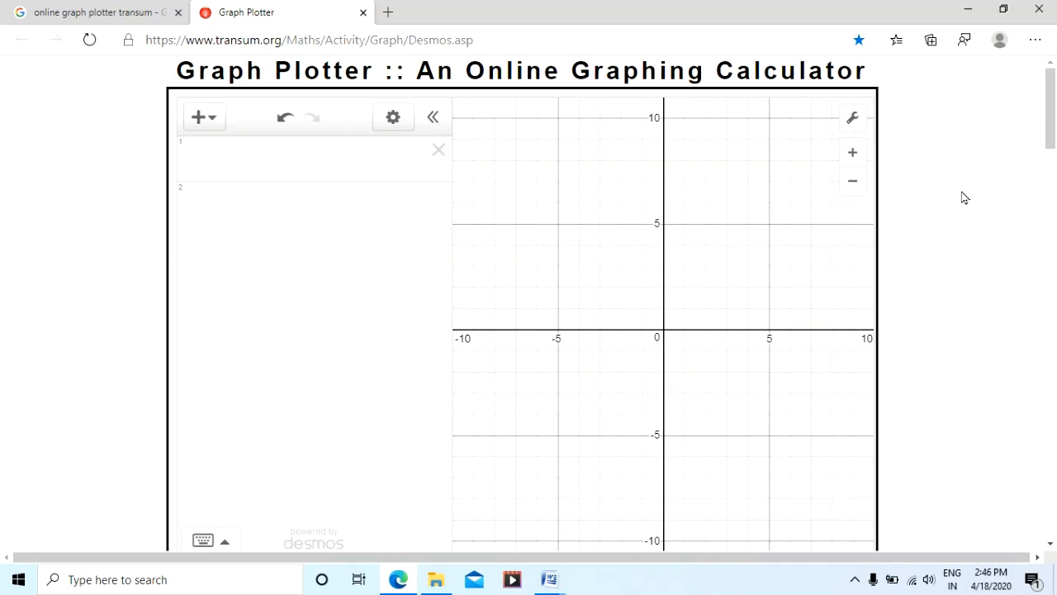
{"action": "left_click", "coordinate": [263, 159]}
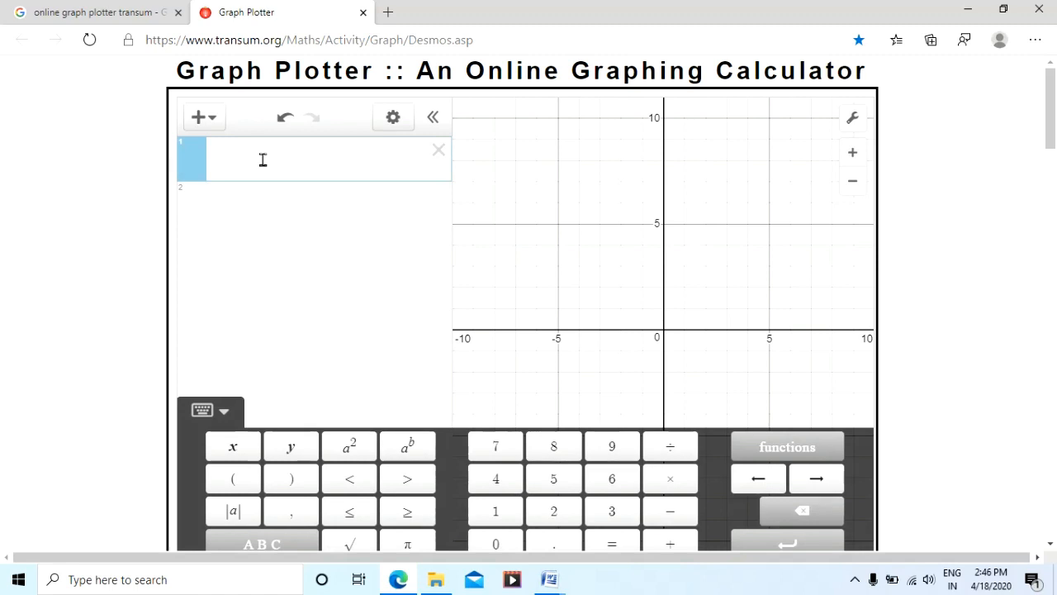
{"action": "type", "text": "x+y=100"}
{"action": "key", "text": "BackSpace"}
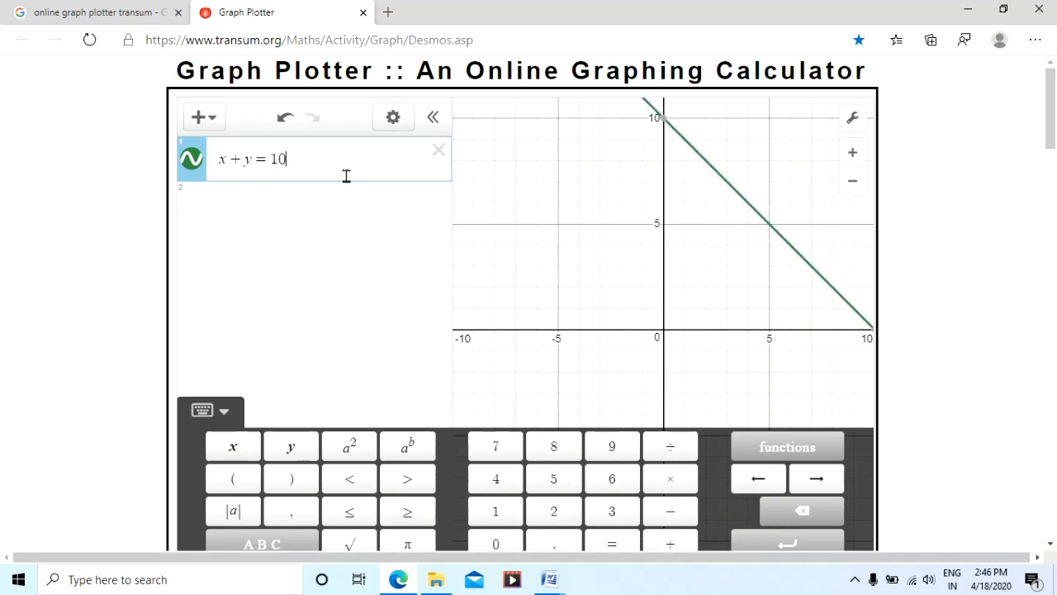
Hide the x + y = 10 line, show it again and shift the graph view slightly to inspect it.
{"action": "left_click", "coordinate": [197, 163]}
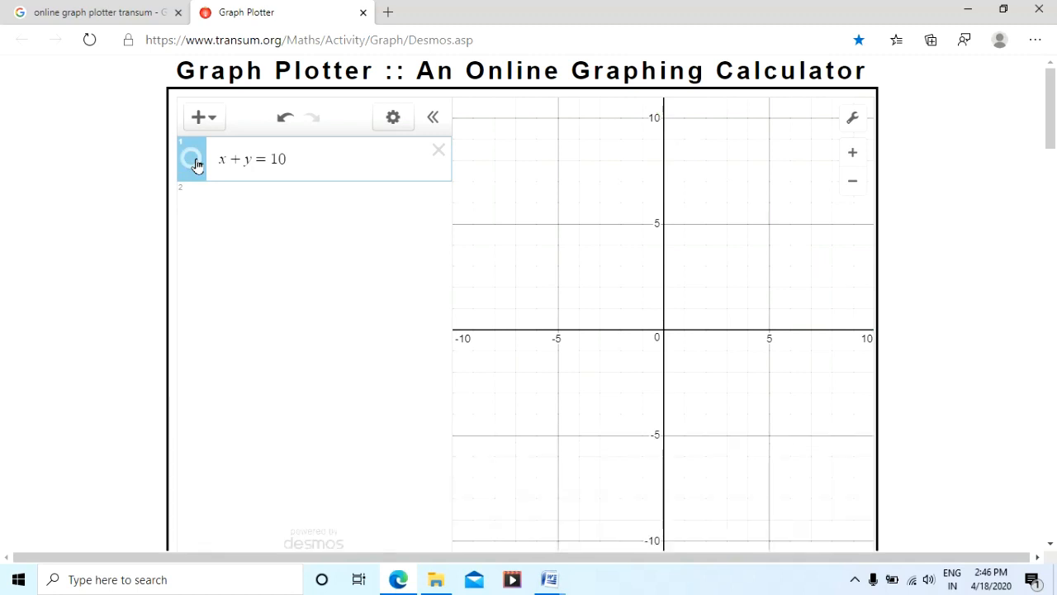
{"action": "left_click", "coordinate": [196, 163]}
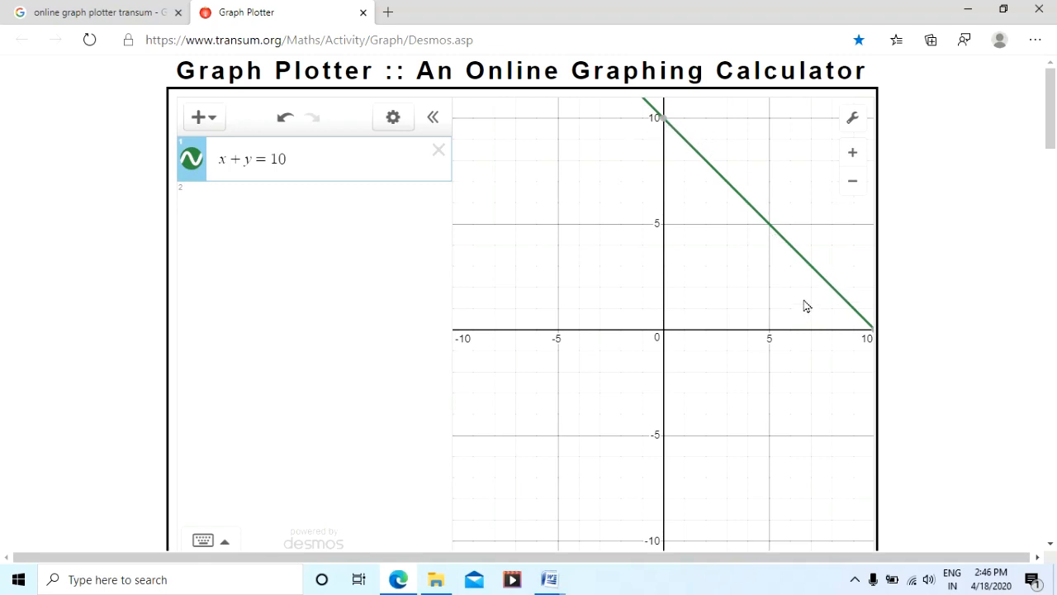
{"action": "left_click_drag", "start_coordinate": [802, 305], "coordinate": [795, 314]}
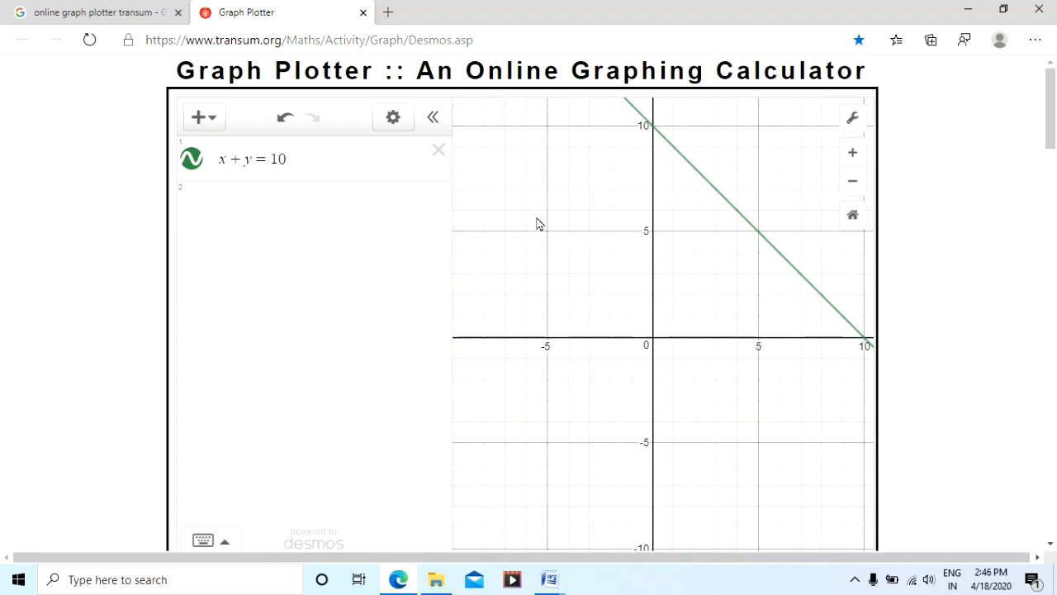
Remove the equation x + y = 10 and plot y = 2x in its place.
{"action": "left_click", "coordinate": [439, 151]}
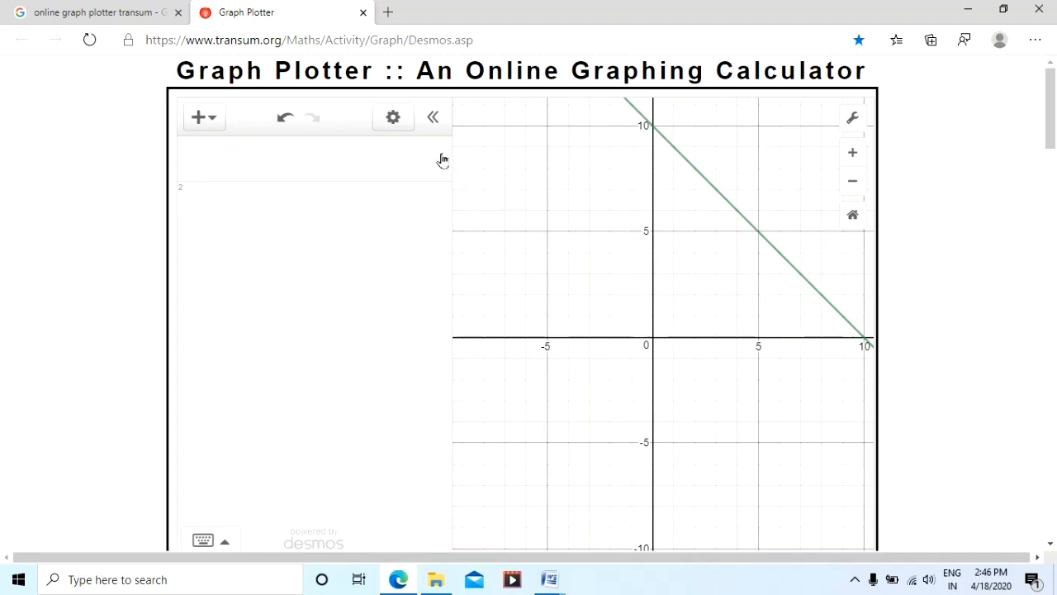
{"action": "left_click", "coordinate": [338, 156]}
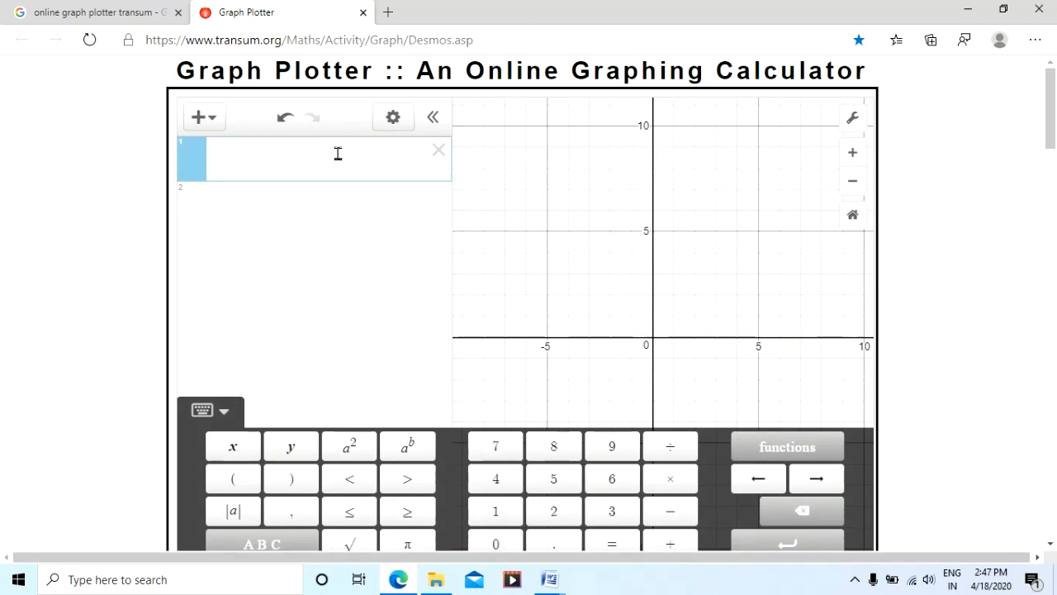
{"action": "type", "text": "y = 2x"}
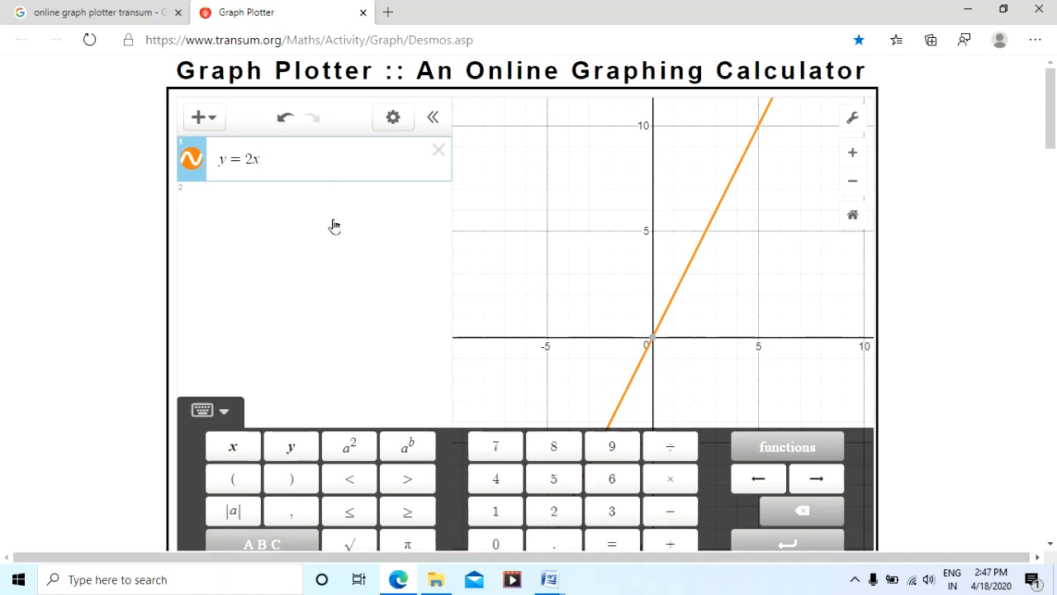
Replace the equation y = 2x with x - 2y = 0 and hide its line on the graph.
{"action": "left_click", "coordinate": [438, 152]}
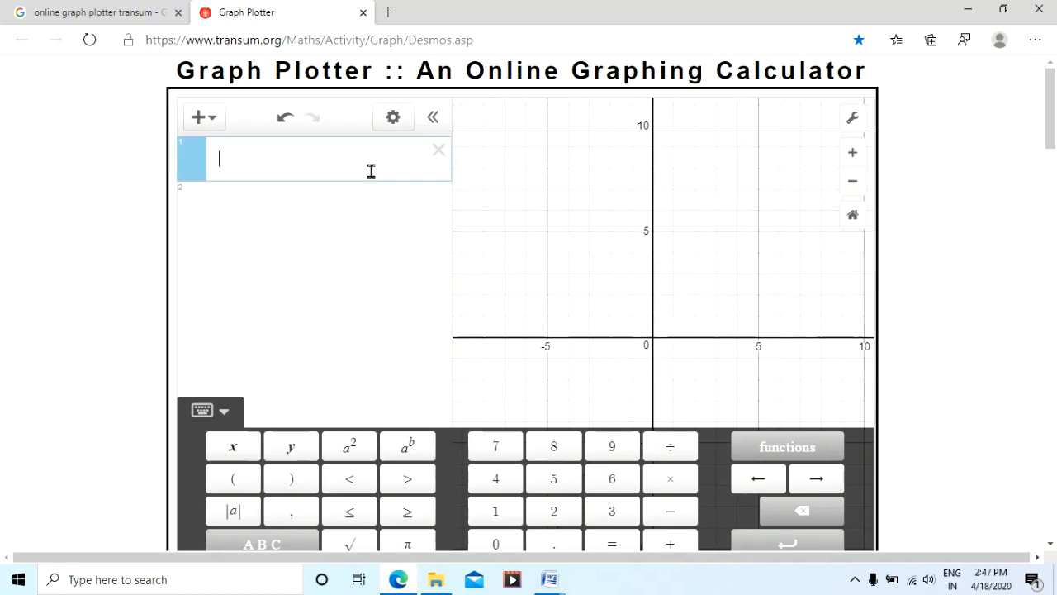
{"action": "type", "text": "x-2y=0"}
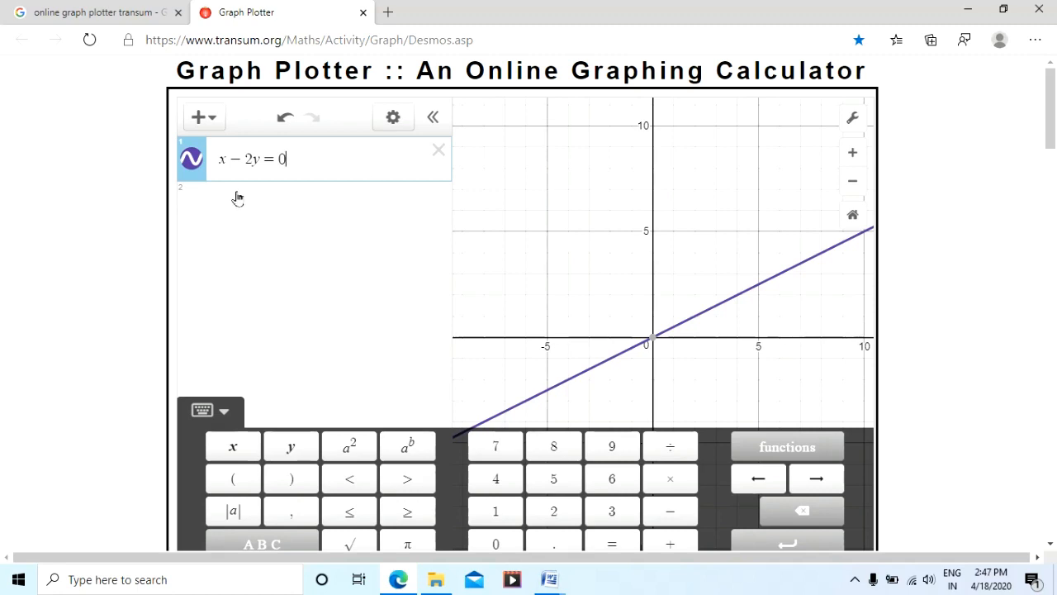
{"action": "left_click", "coordinate": [193, 168]}
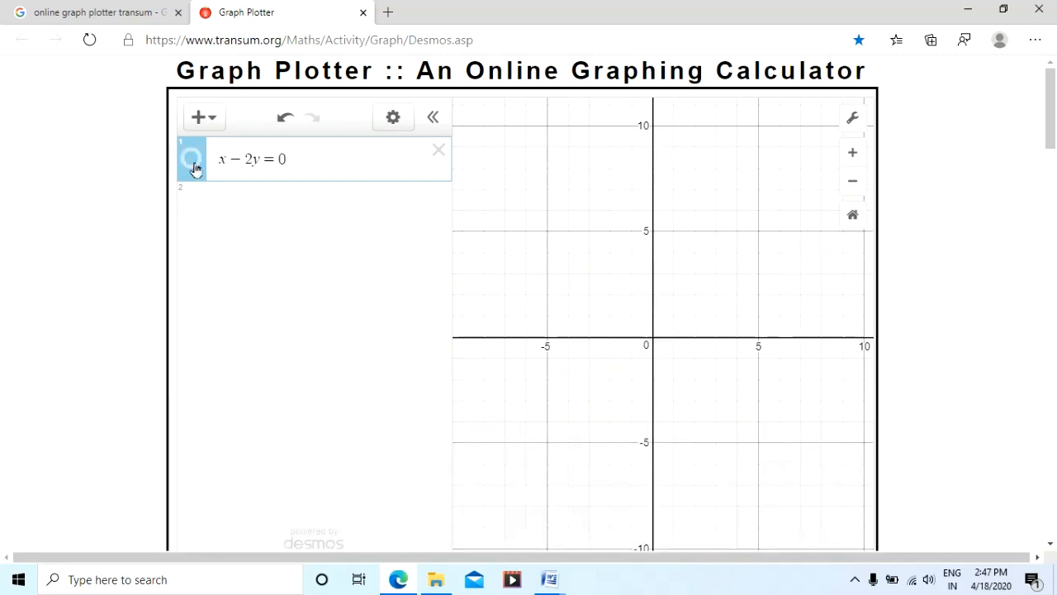
Add 3x + 4y = 20 as the second equation and hide its line on the graph.
{"action": "left_click", "coordinate": [248, 203]}
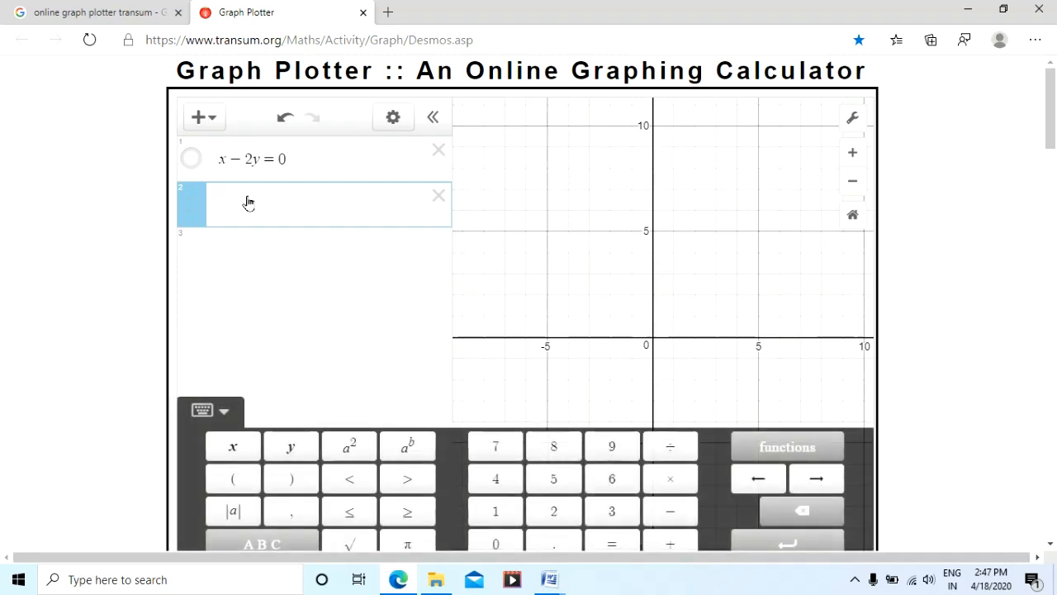
{"action": "type", "text": "3x"}
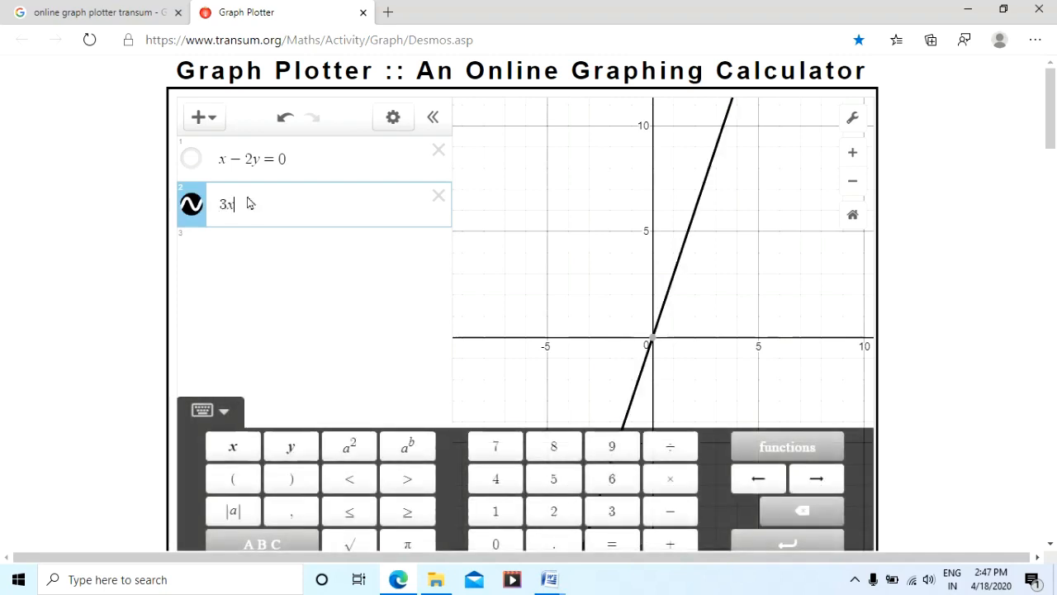
{"action": "type", "text": " + 4y "}
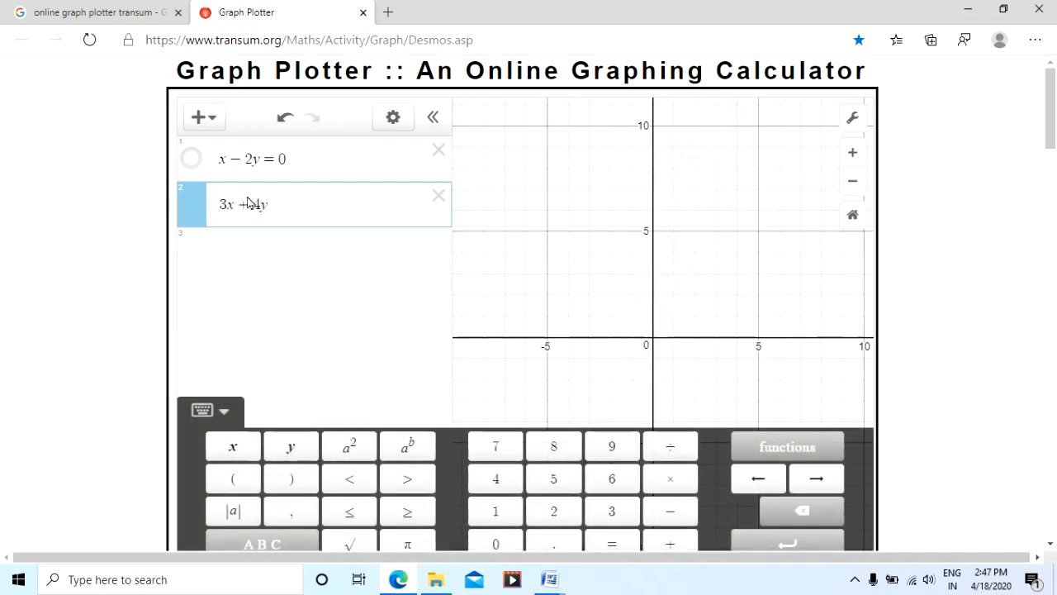
{"action": "type", "text": "= 20"}
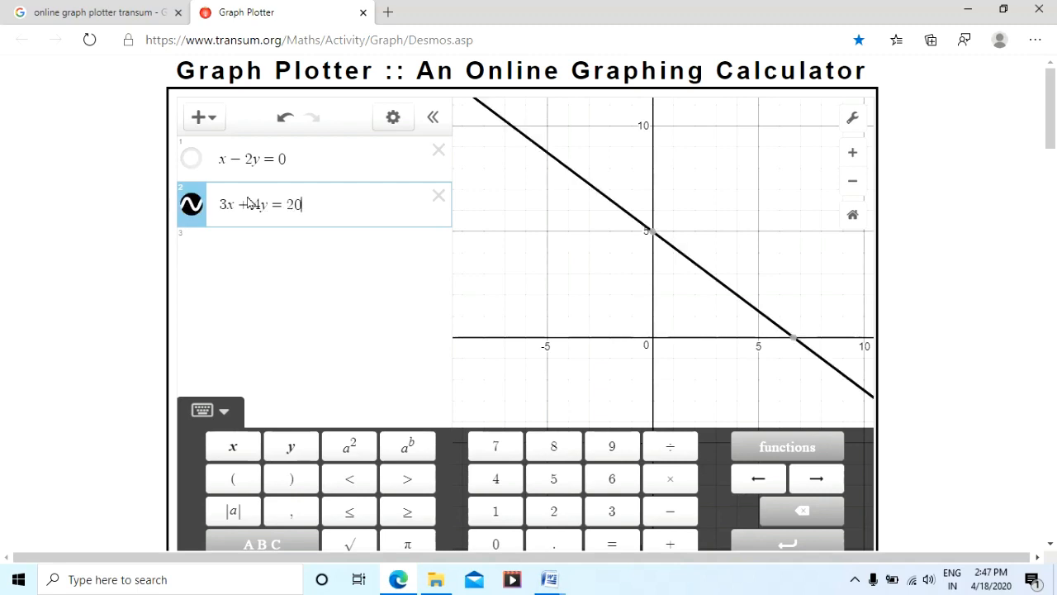
{"action": "left_click", "coordinate": [192, 208]}
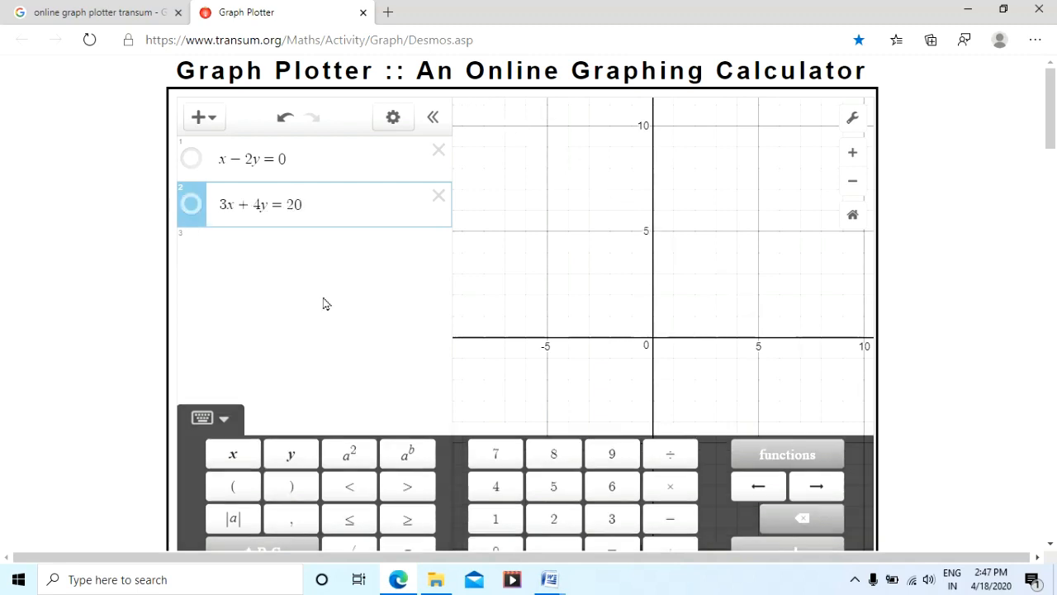
Show the lines of x - 2y = 0 and 3x + 4y = 20 together and examine where they intersect.
{"action": "left_click", "coordinate": [191, 160]}
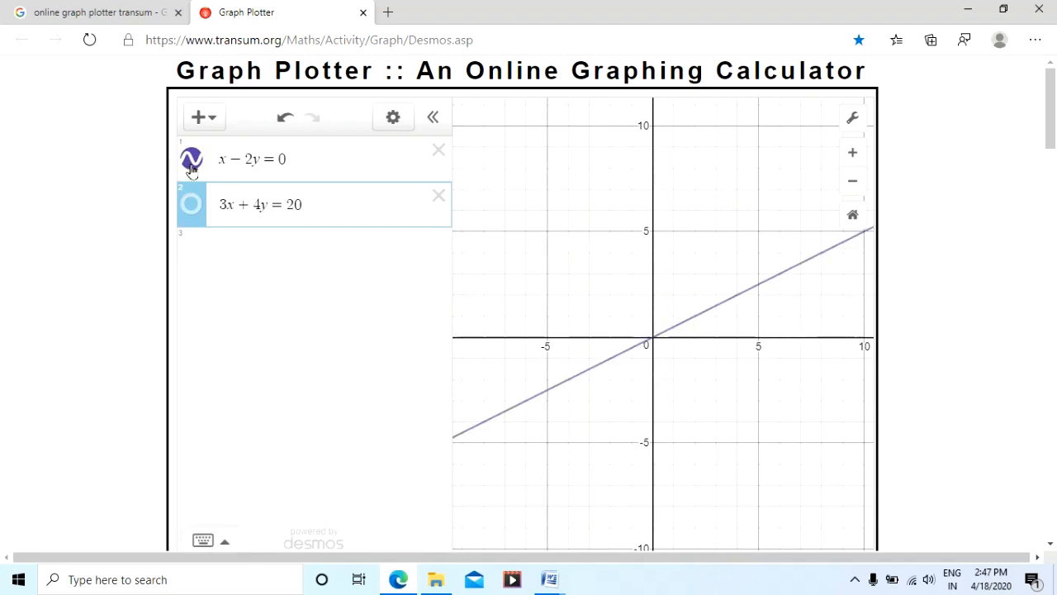
{"action": "left_click", "coordinate": [192, 212]}
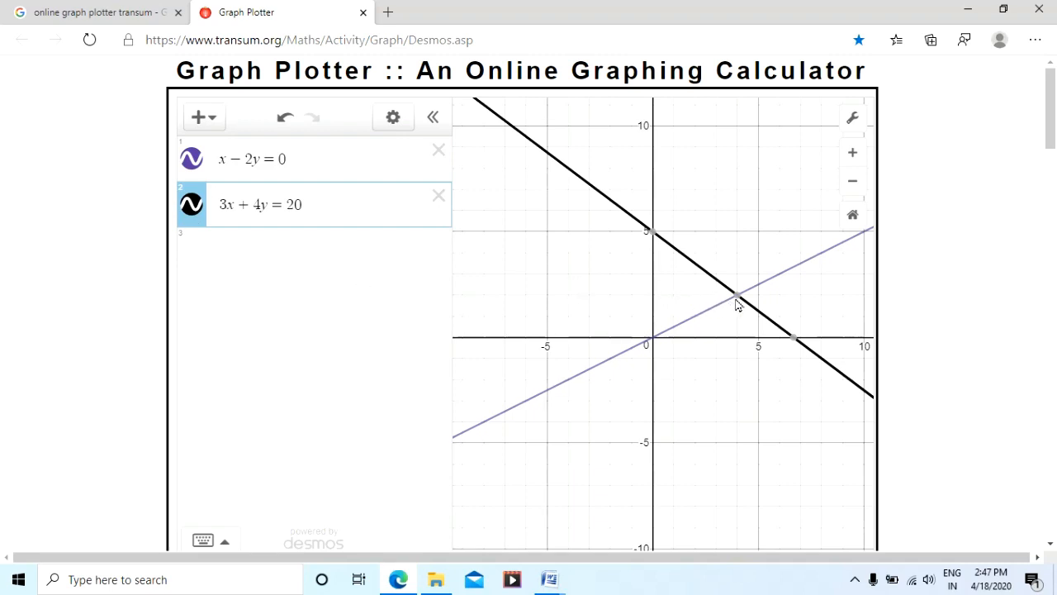
{"action": "mouse_move", "coordinate": [737, 301]}
Replace both existing equations with 2x + 3y = 9 and hide its line on the graph.
{"action": "left_click", "coordinate": [438, 196]}
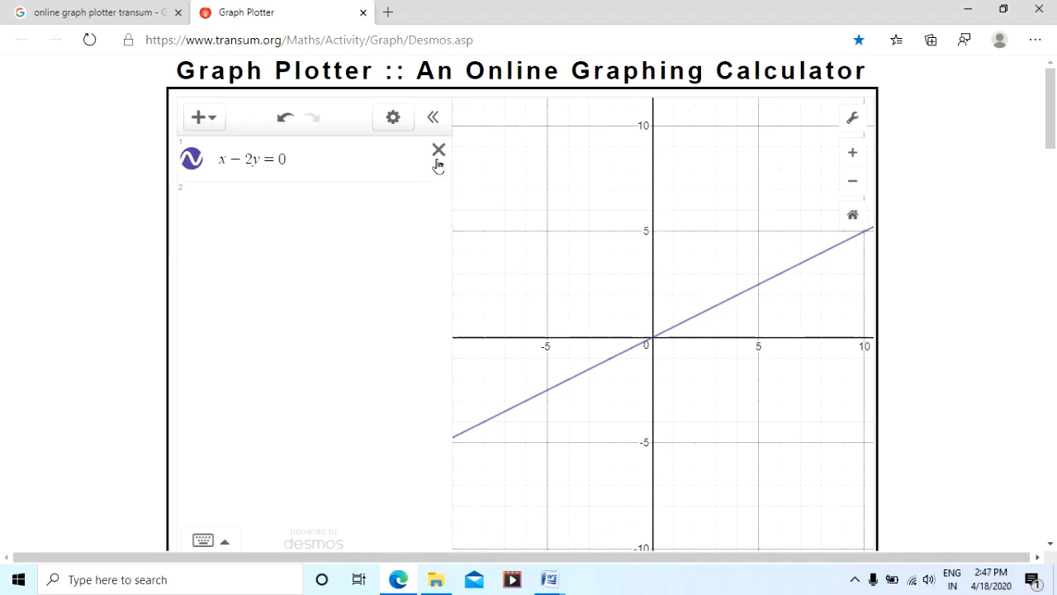
{"action": "left_click", "coordinate": [438, 154]}
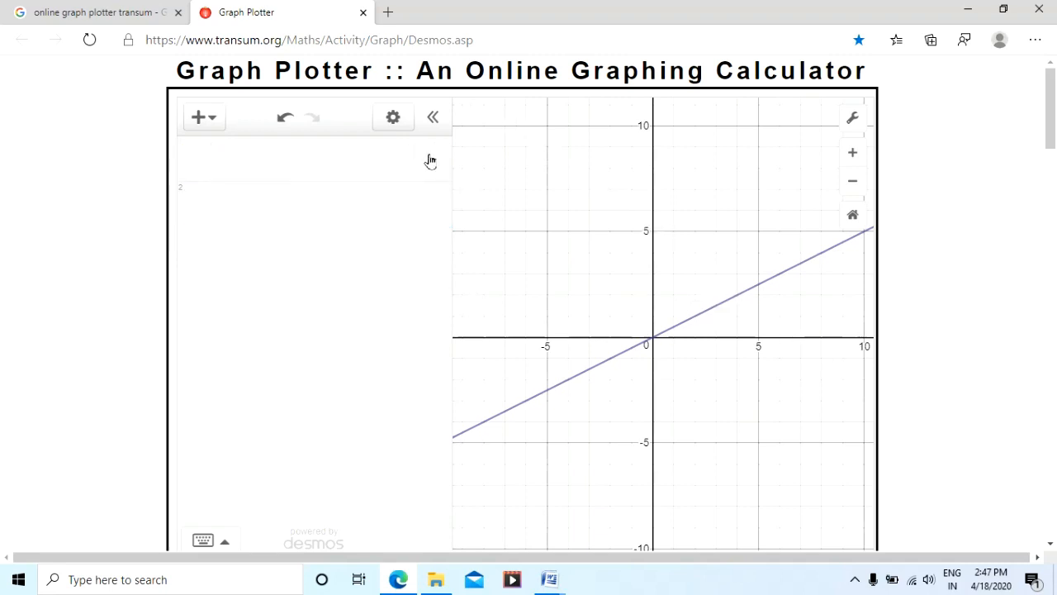
{"action": "left_click", "coordinate": [361, 158]}
{"action": "type", "text": "2x "}
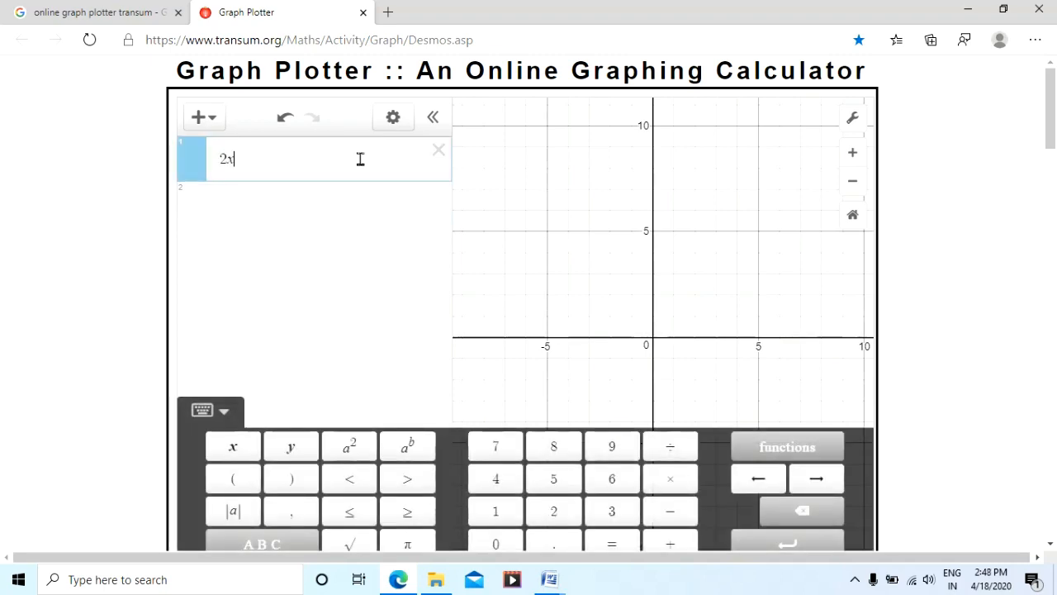
{"action": "type", "text": "+ 3y = 9"}
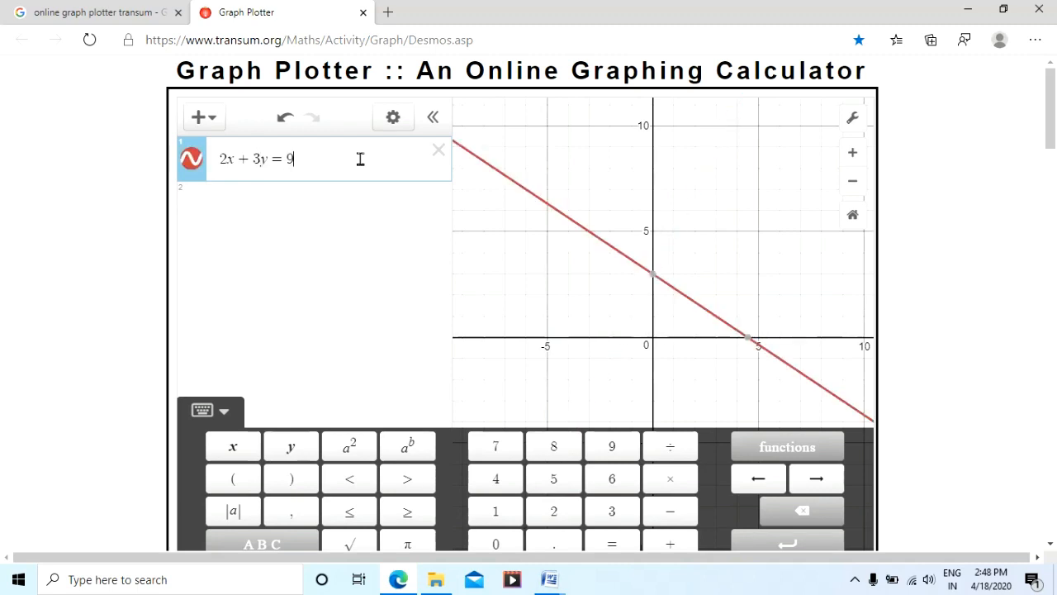
{"action": "left_click", "coordinate": [194, 168]}
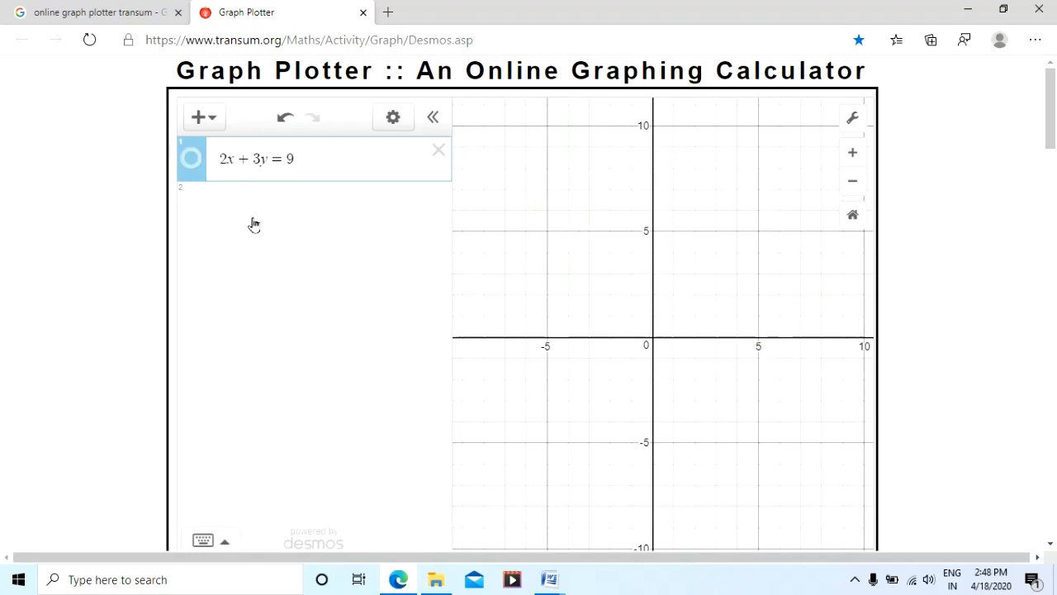
Add 4x + 6y = 18 as the second equation and hide its line on the graph.
{"action": "left_click", "coordinate": [255, 213]}
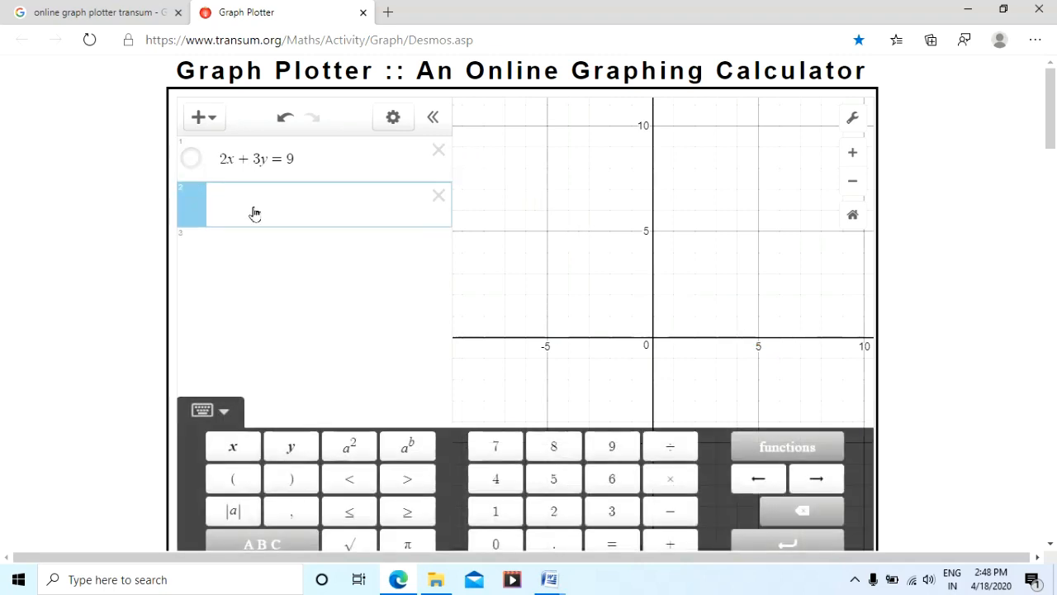
{"action": "type", "text": "4x "}
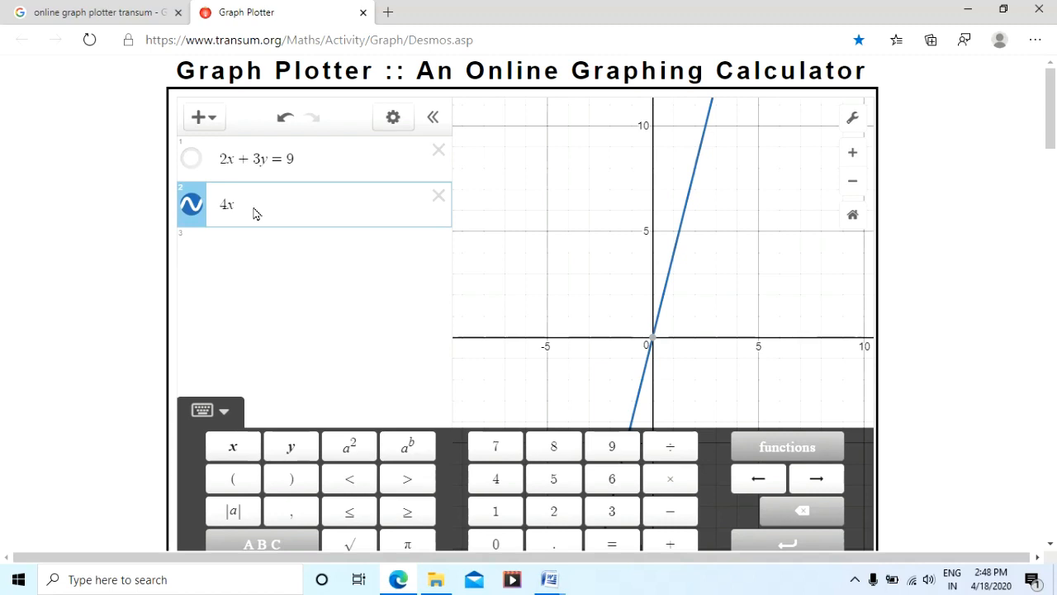
{"action": "type", "text": "+ 6y "}
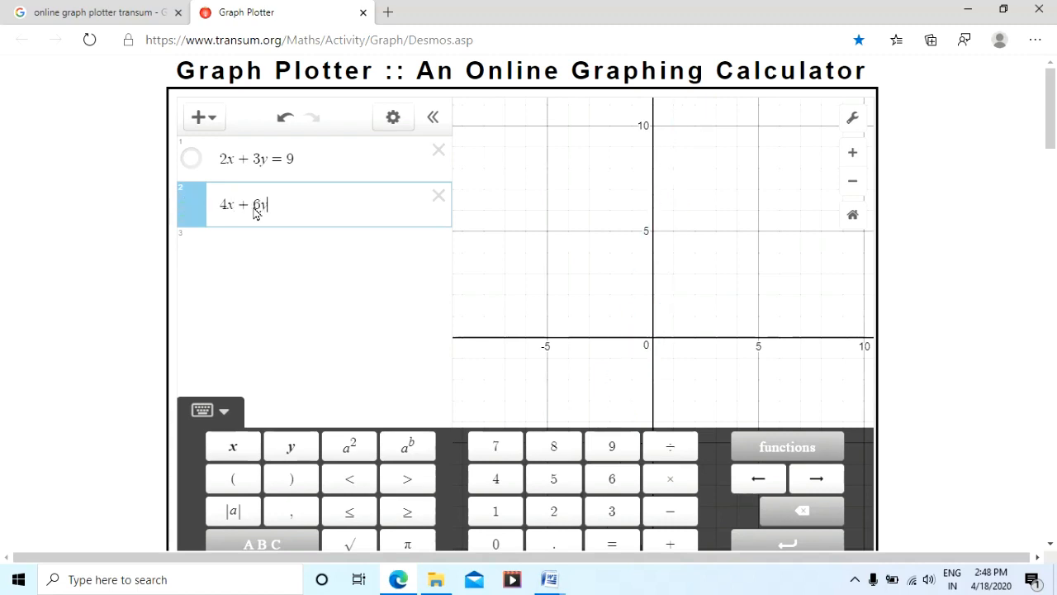
{"action": "type", "text": "= 18"}
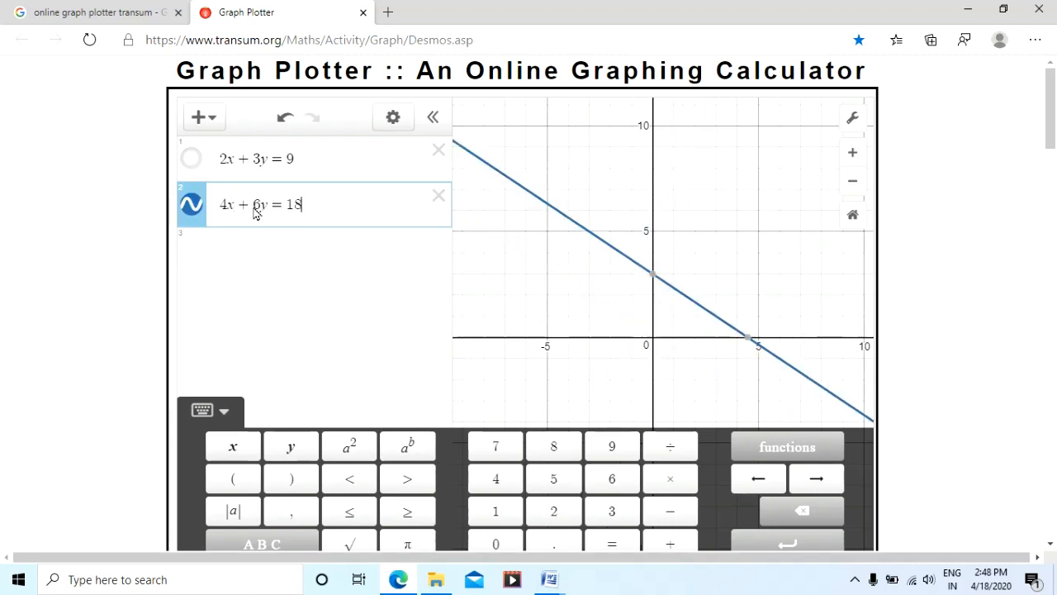
{"action": "left_click", "coordinate": [194, 207]}
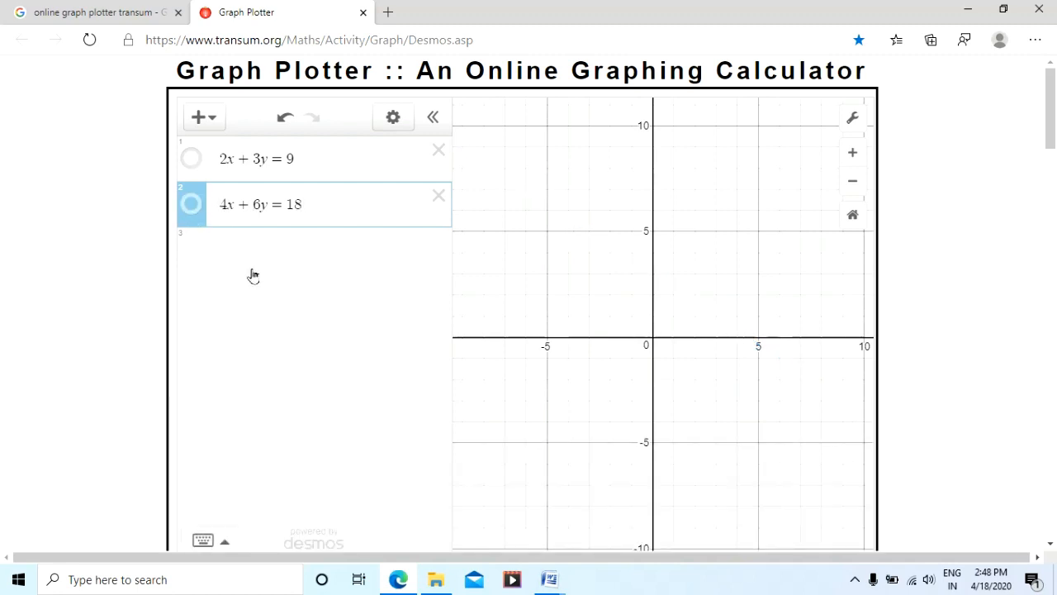
Show the 2x + 3y = 9 line and repeatedly toggle the 4x + 6y = 18 line to compare the two.
{"action": "left_click", "coordinate": [192, 158]}
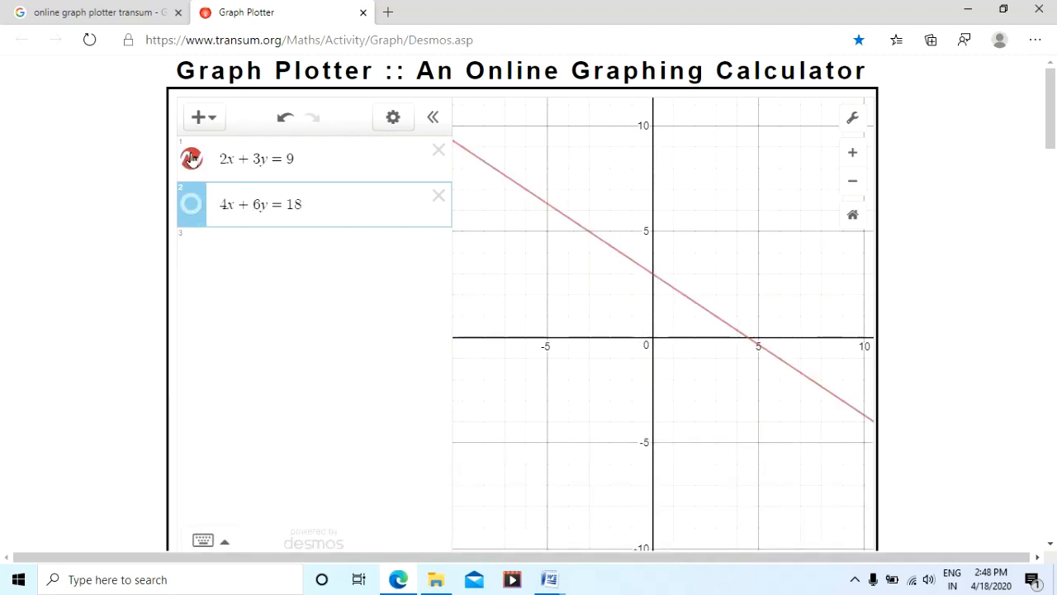
{"action": "left_click", "coordinate": [194, 206]}
{"action": "left_click", "coordinate": [196, 211]}
{"action": "left_click", "coordinate": [197, 210]}
{"action": "left_click", "coordinate": [197, 211]}
{"action": "left_click", "coordinate": [197, 211]}
{"action": "left_click", "coordinate": [197, 211]}
{"action": "left_click", "coordinate": [197, 211]}
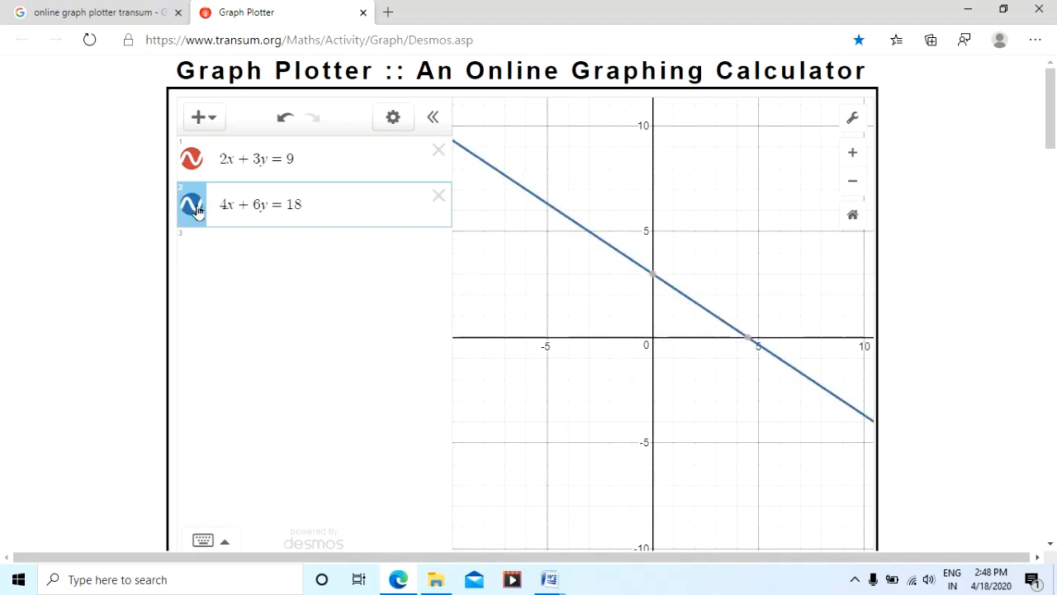
{"action": "left_click", "coordinate": [196, 211]}
{"action": "left_click", "coordinate": [196, 210]}
{"action": "left_click", "coordinate": [192, 205]}
{"action": "left_click", "coordinate": [192, 205]}
Replace both existing equations with x + 2y = 4 and hide its line on the graph.
{"action": "left_click", "coordinate": [439, 196]}
{"action": "left_click", "coordinate": [438, 150]}
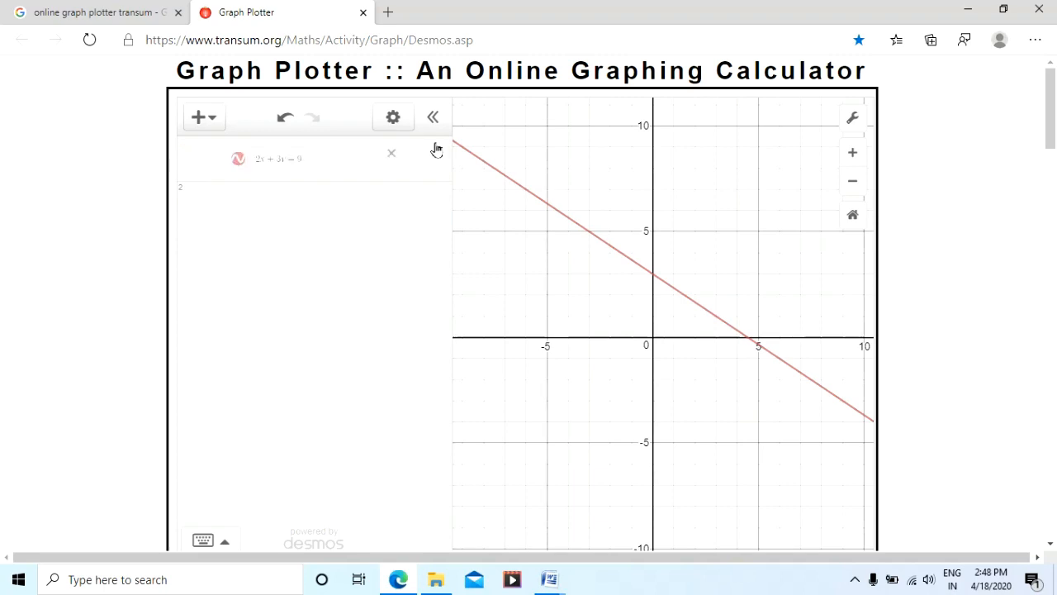
{"action": "left_click", "coordinate": [376, 163]}
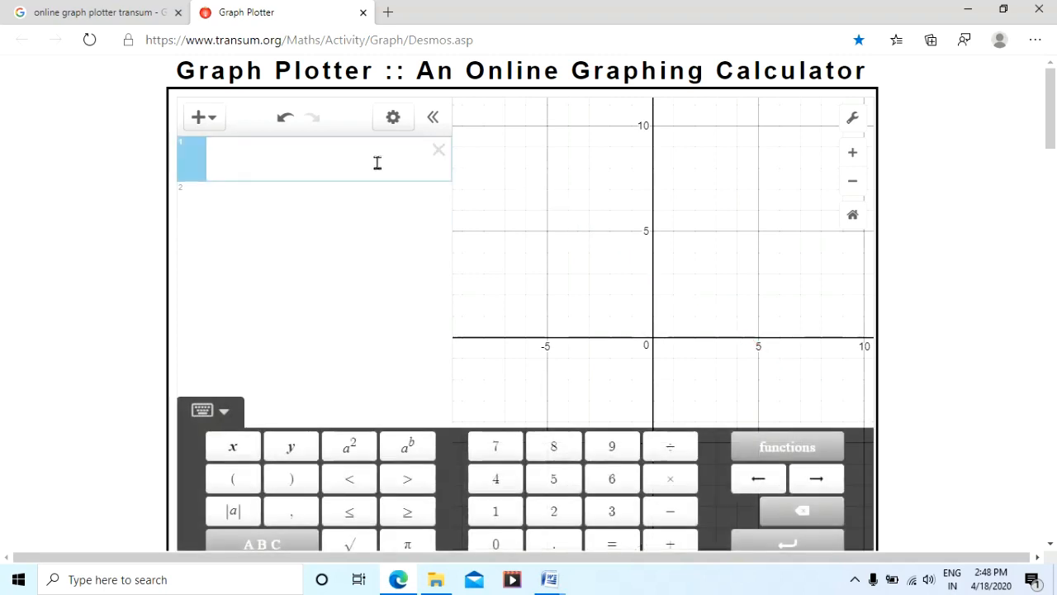
{"action": "type", "text": "x "}
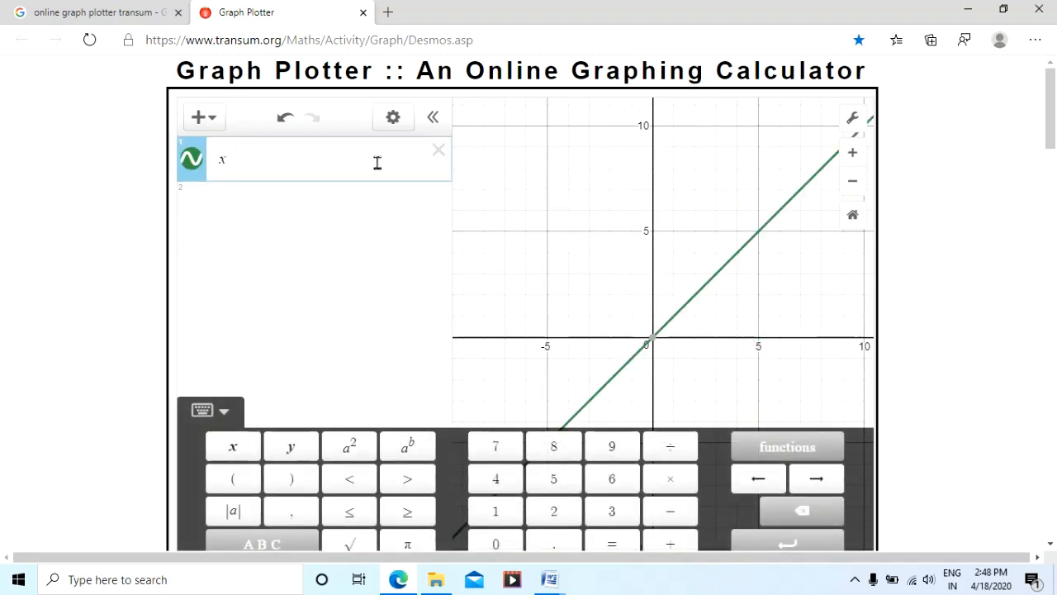
{"action": "type", "text": "+ 2y "}
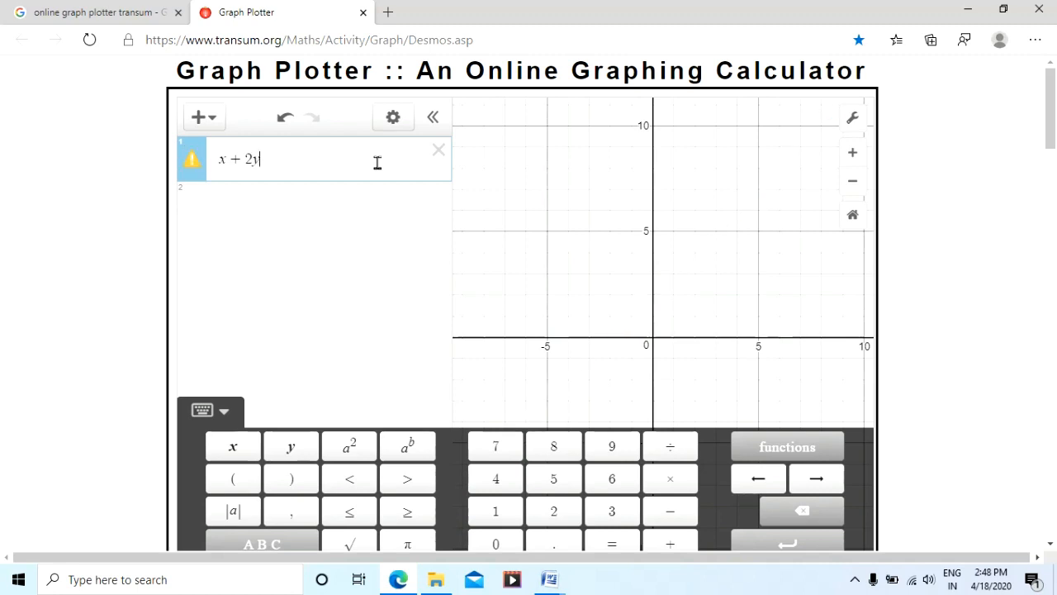
{"action": "type", "text": "= 4"}
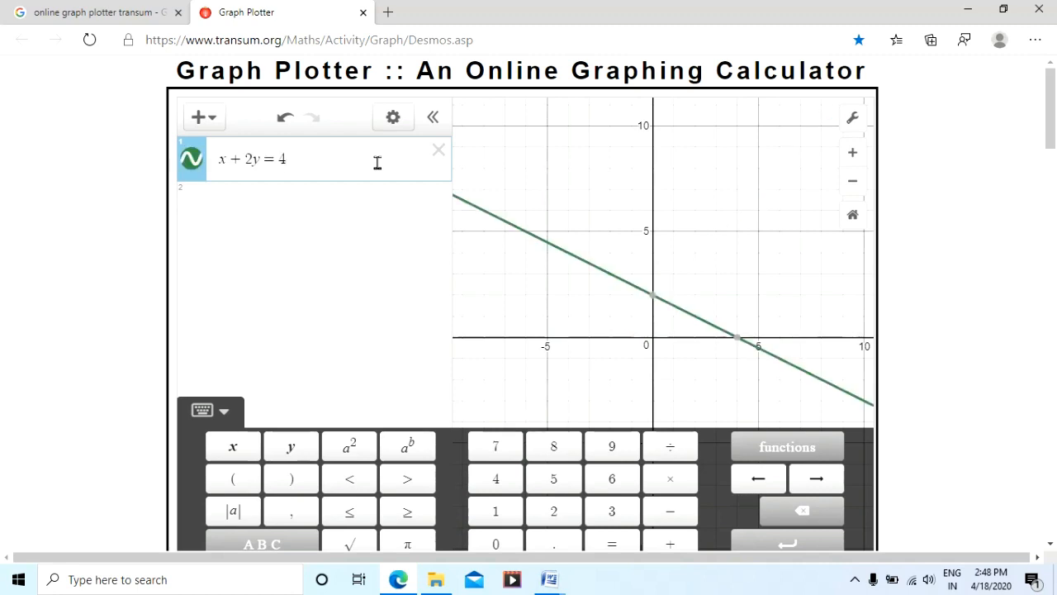
{"action": "left_click", "coordinate": [195, 170]}
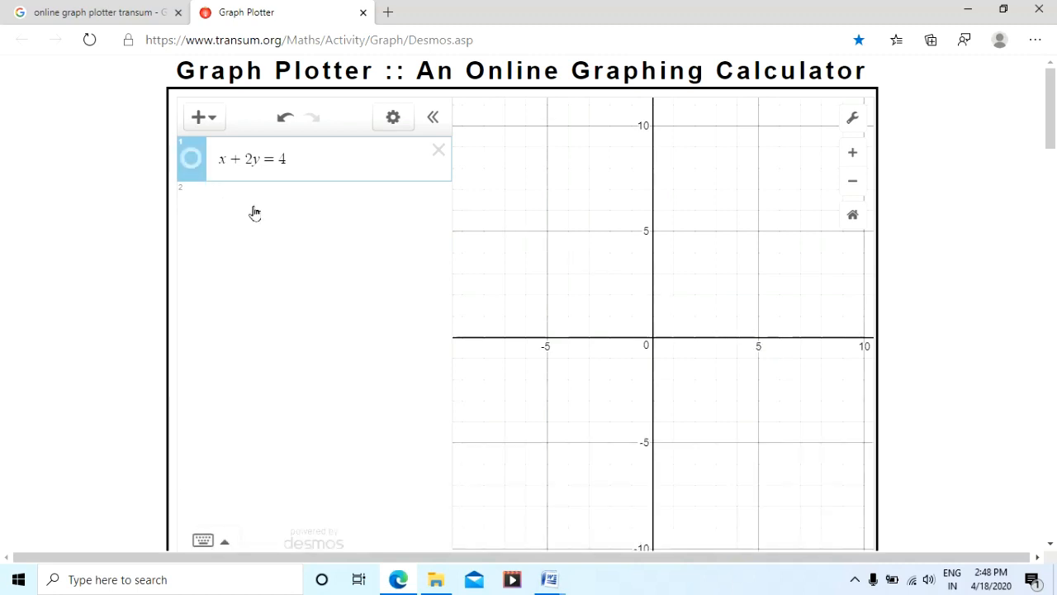
Add 2x + 4y = 9 as the second equation and hide its line on the graph.
{"action": "left_click", "coordinate": [254, 213]}
{"action": "type", "text": "2"}
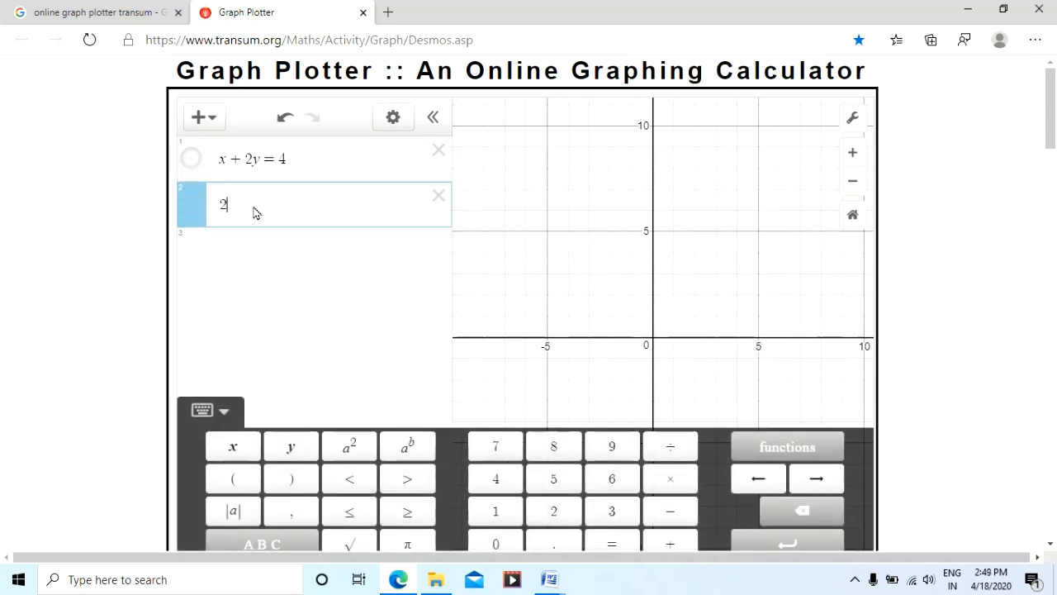
{"action": "type", "text": "x+y"}
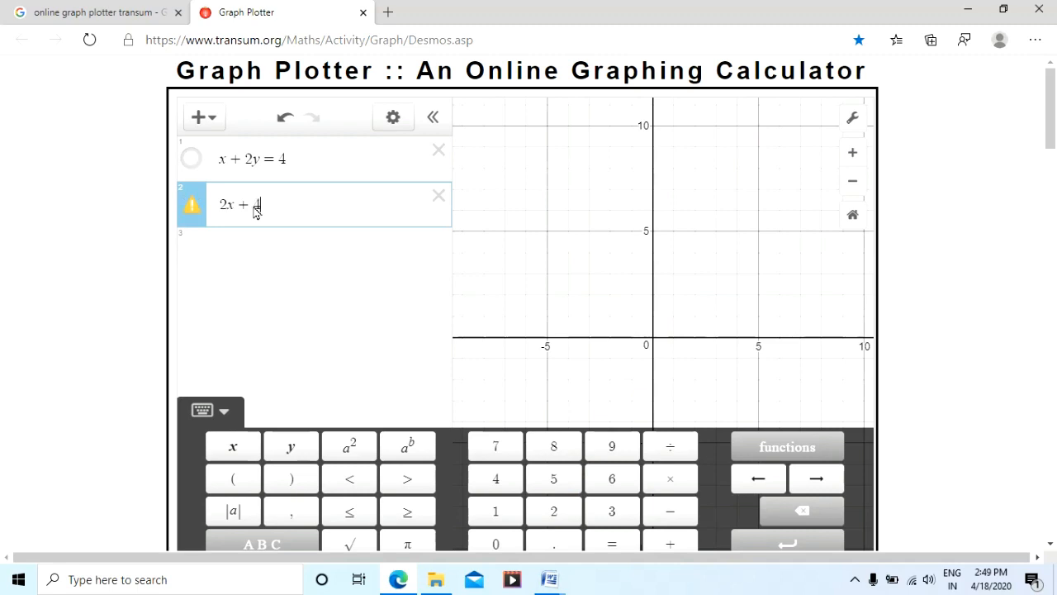
{"action": "type", "text": "y=9"}
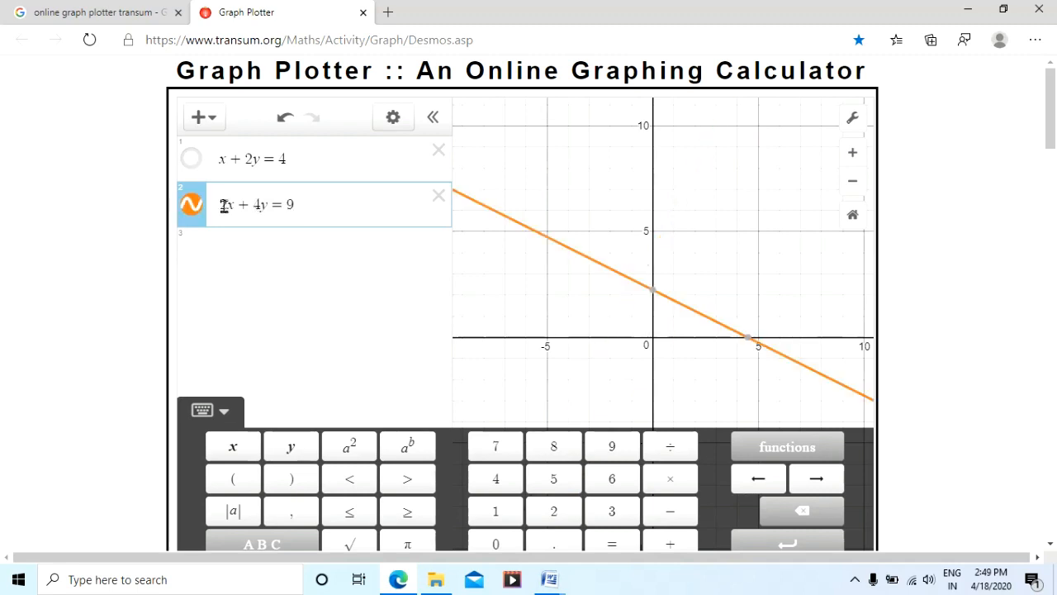
{"action": "left_click", "coordinate": [194, 206]}
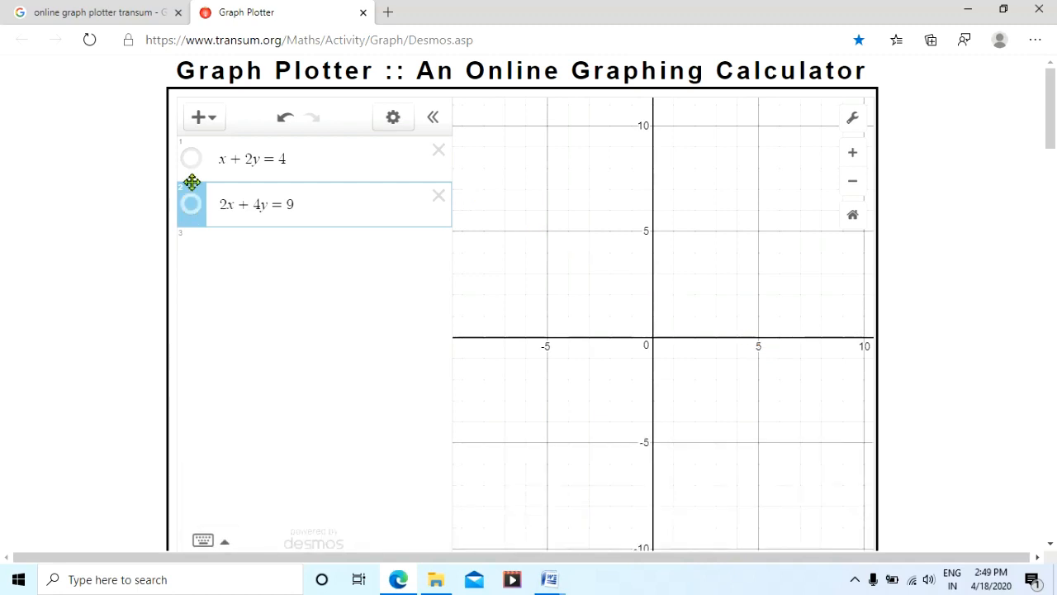
Show the lines of x + 2y = 4 and 2x + 4y = 9 together to compare them, and hide both again.
{"action": "left_click", "coordinate": [190, 164]}
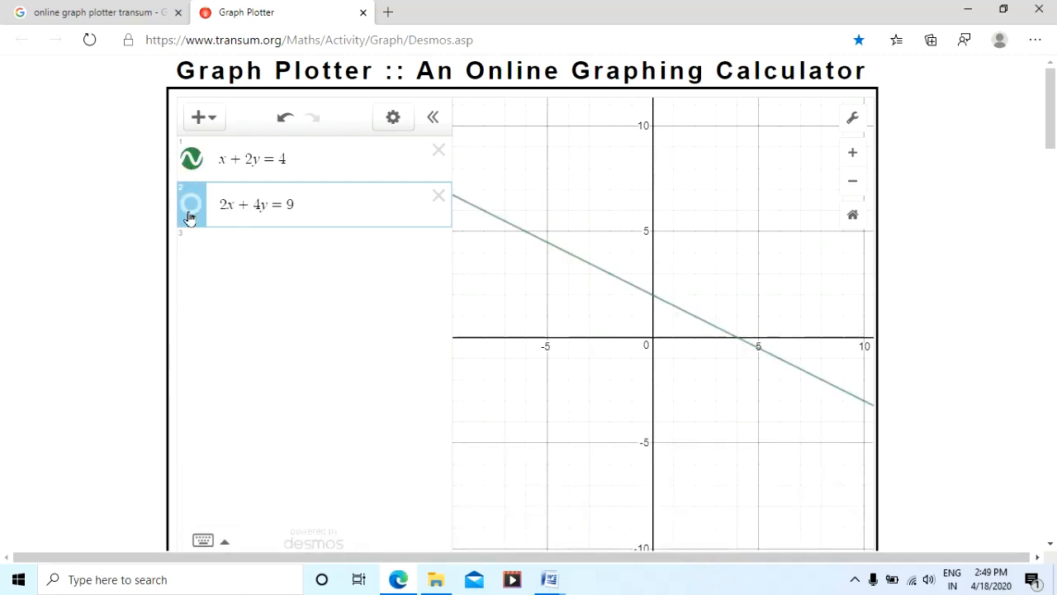
{"action": "left_click", "coordinate": [191, 206]}
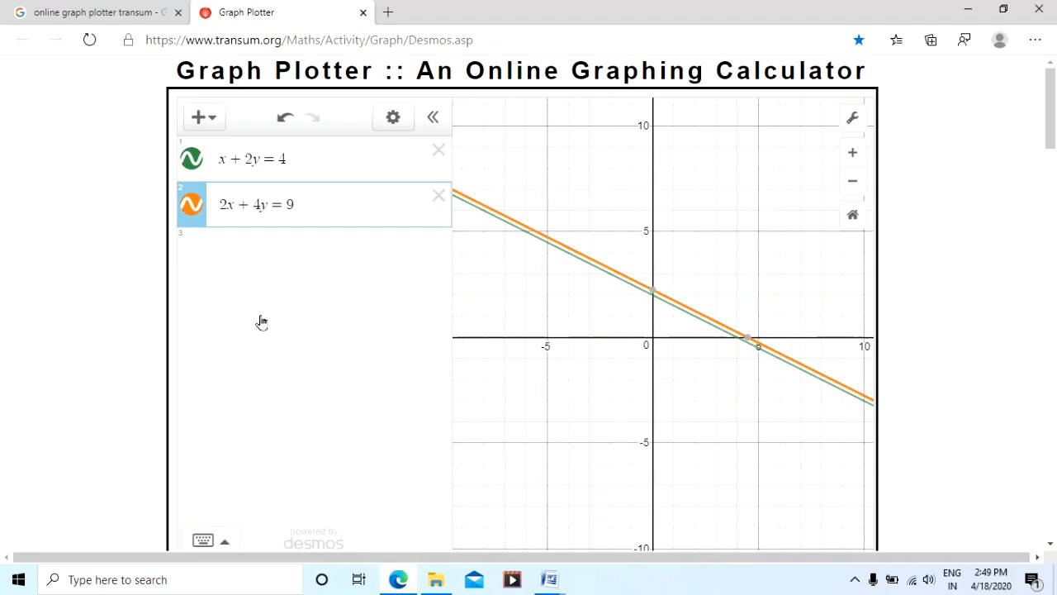
{"action": "left_click", "coordinate": [192, 206]}
{"action": "left_click", "coordinate": [192, 165]}
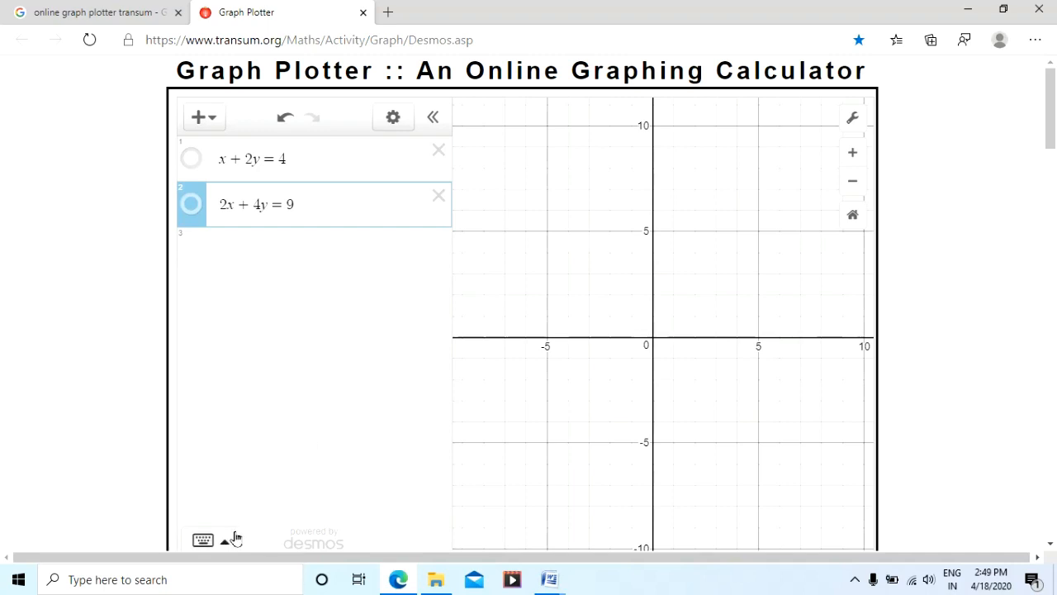
Delete both linear equations and open the on-screen keypad with its list of functions.
{"action": "left_click", "coordinate": [439, 196]}
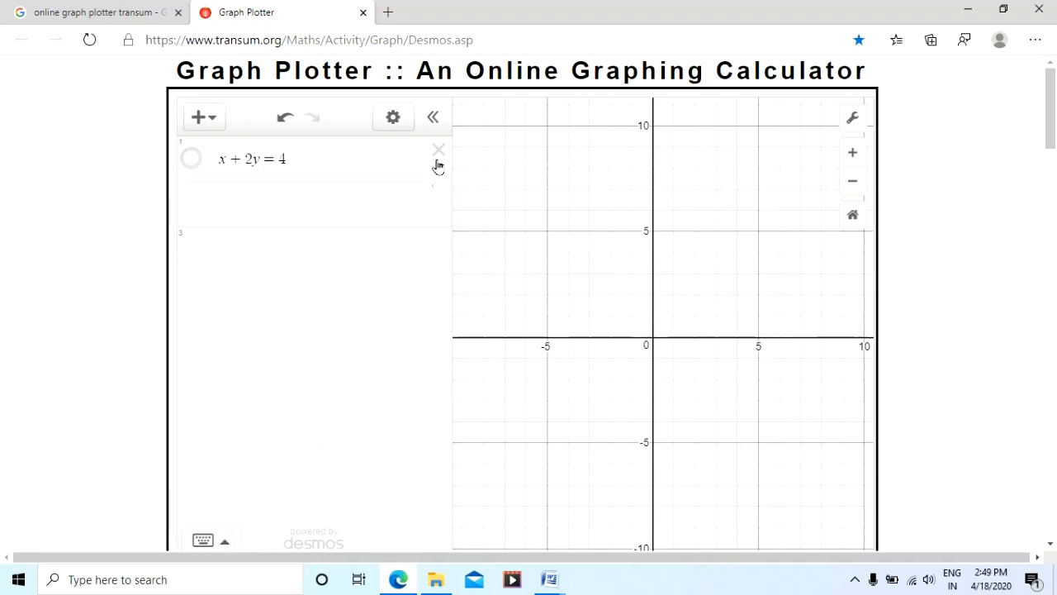
{"action": "left_click", "coordinate": [438, 149]}
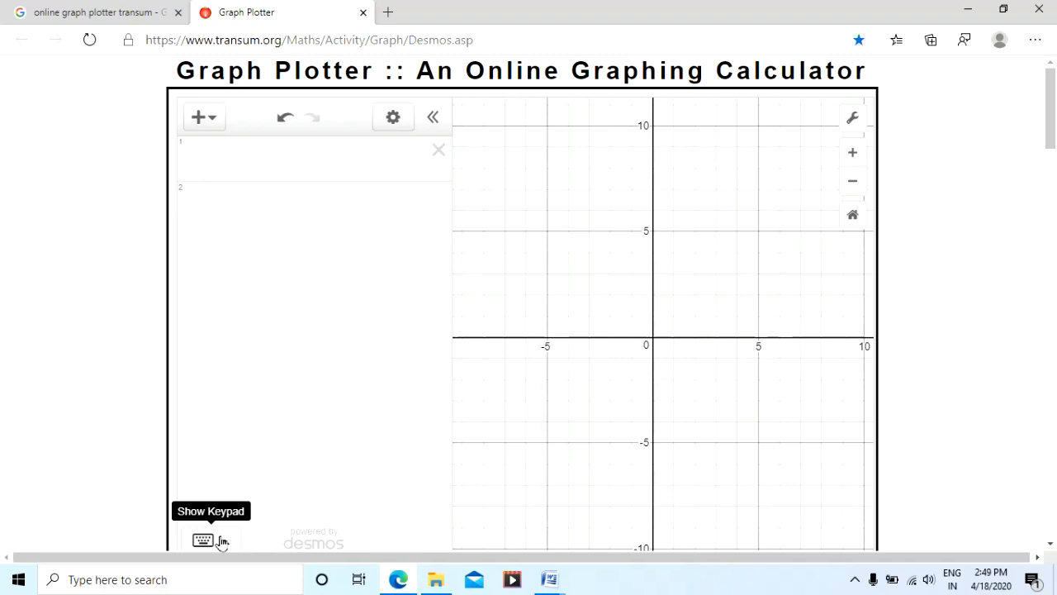
{"action": "left_click", "coordinate": [203, 540]}
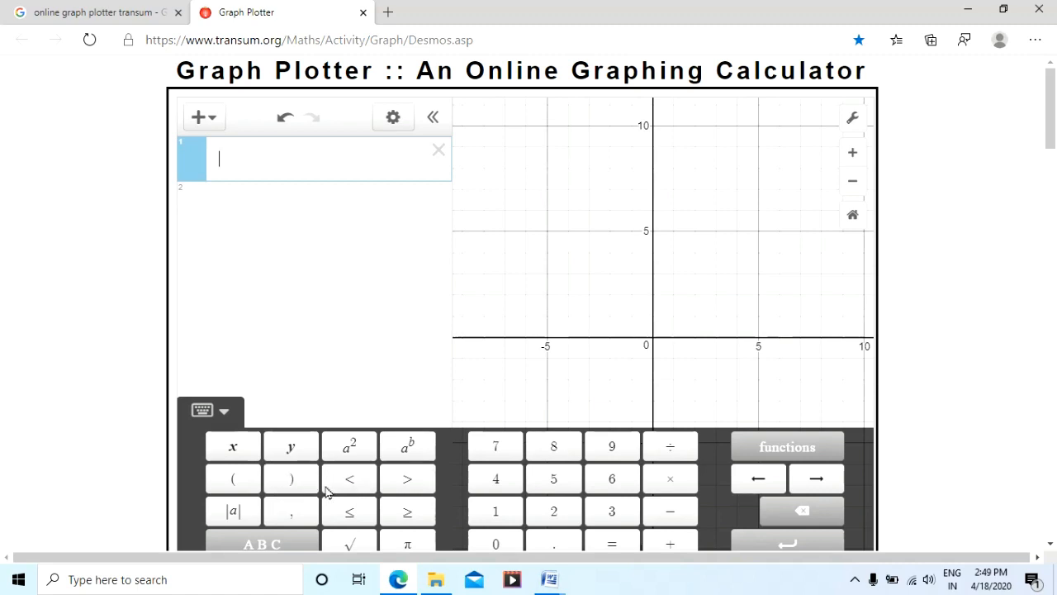
{"action": "left_click", "coordinate": [769, 455]}
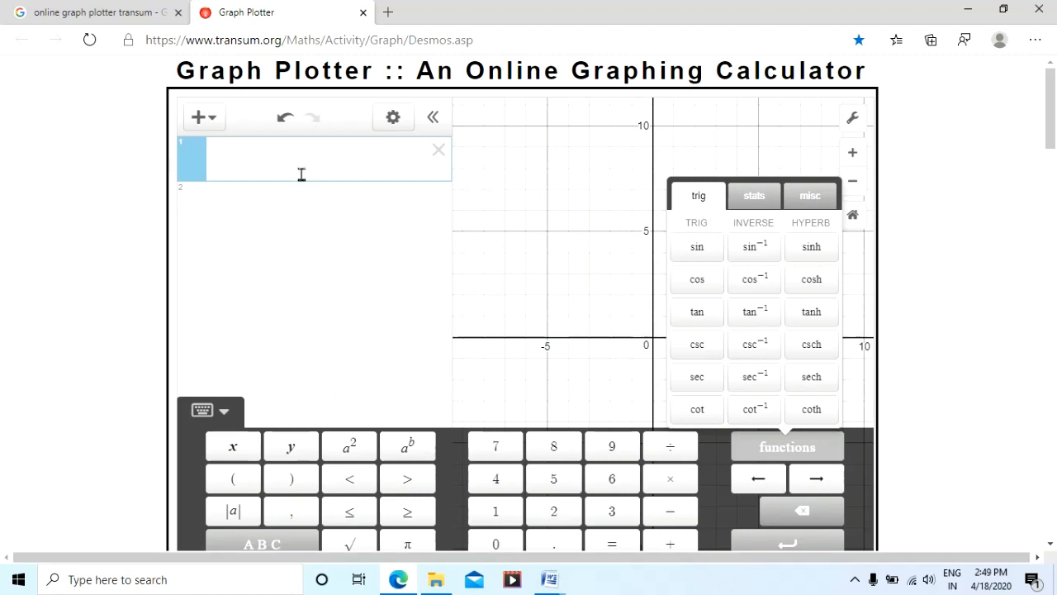
Plot the quadratic y = x² - 3x - 4 and examine where its curve crosses the x-axis.
{"action": "type", "text": "y ="}
{"action": "left_click", "coordinate": [350, 447]}
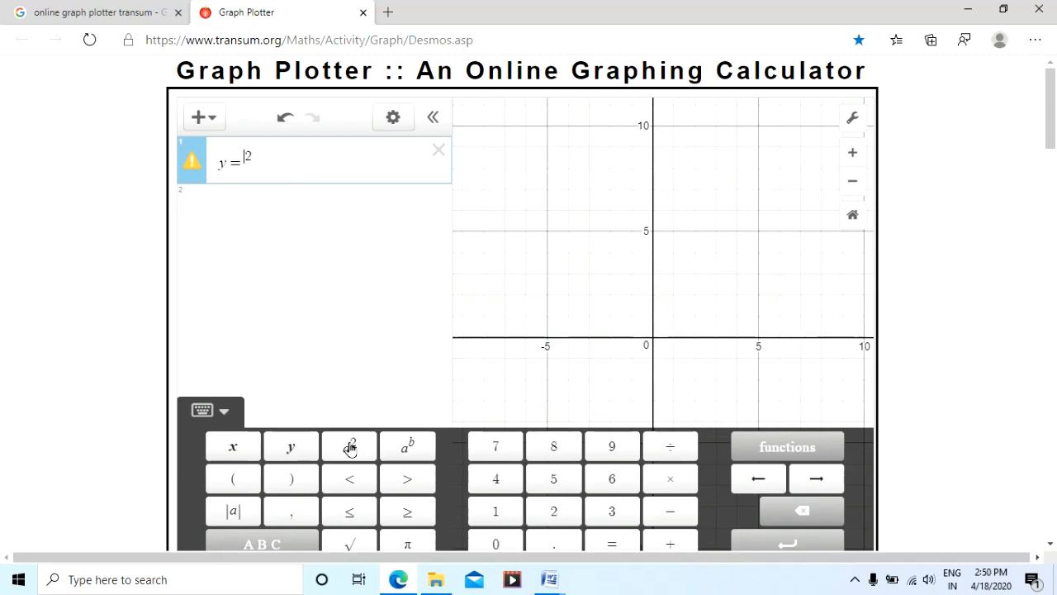
{"action": "type", "text": "x"}
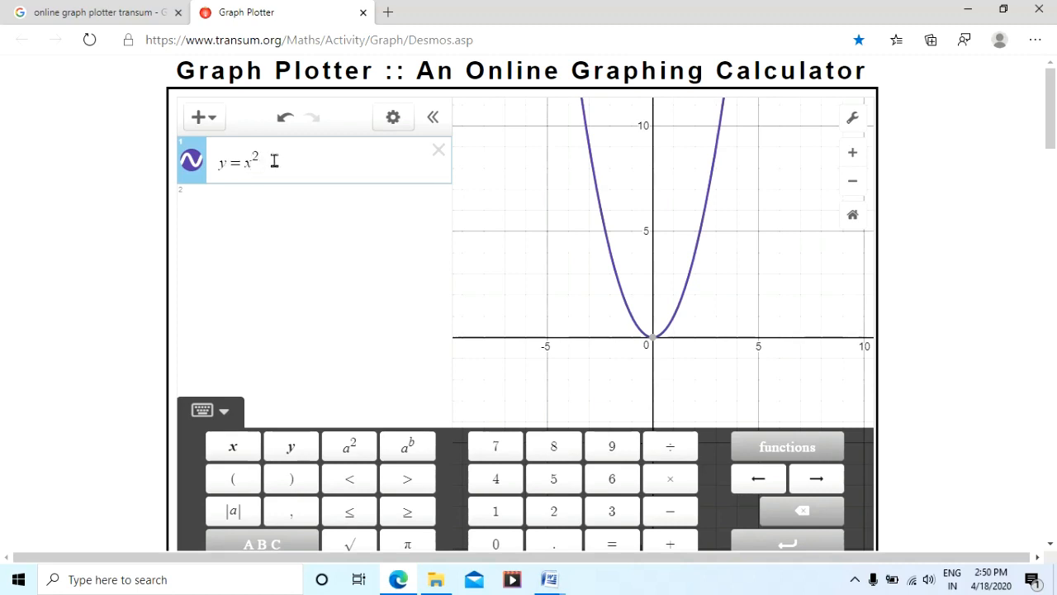
{"action": "type", "text": "-"}
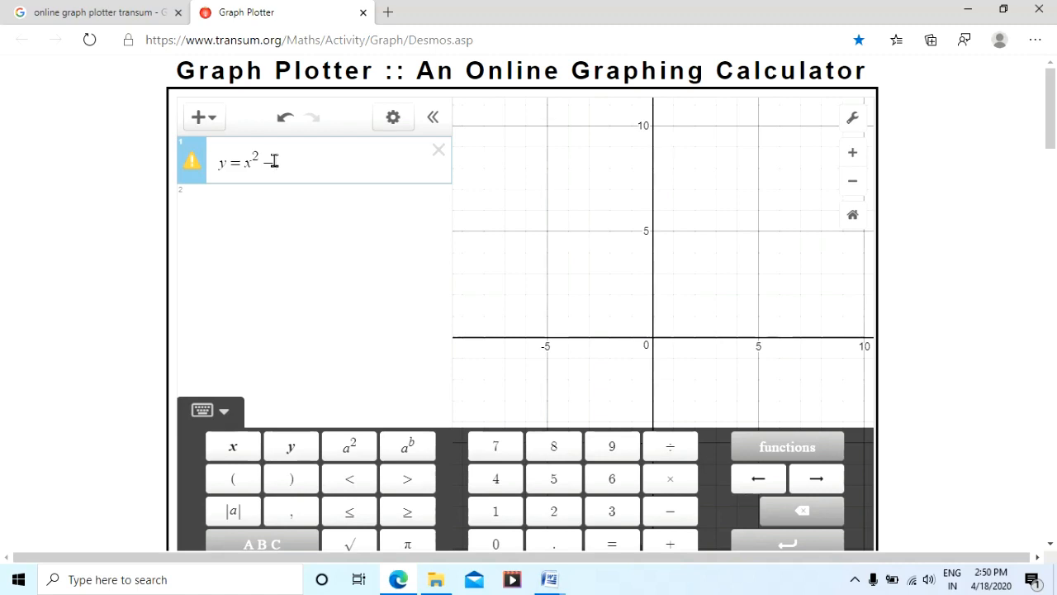
{"action": "type", "text": "3x-4"}
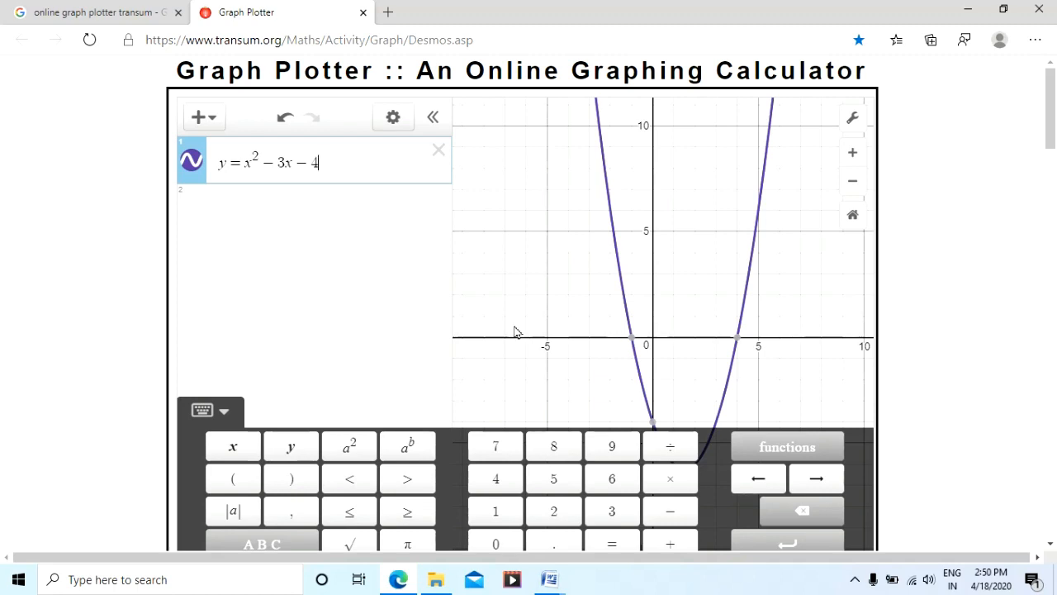
{"action": "mouse_move", "coordinate": [636, 346]}
{"action": "mouse_move", "coordinate": [740, 345]}
Replace the existing quadratic with y = (x + 2)² and hide its curve on the graph.
{"action": "left_click", "coordinate": [442, 152]}
{"action": "left_click", "coordinate": [282, 172]}
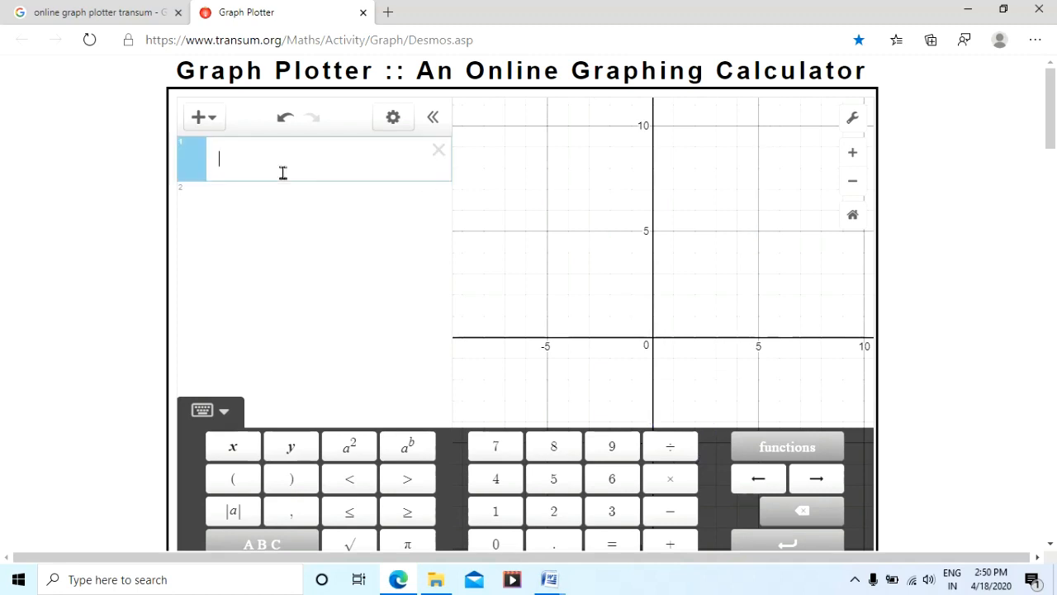
{"action": "type", "text": "y ="}
{"action": "left_click", "coordinate": [353, 447]}
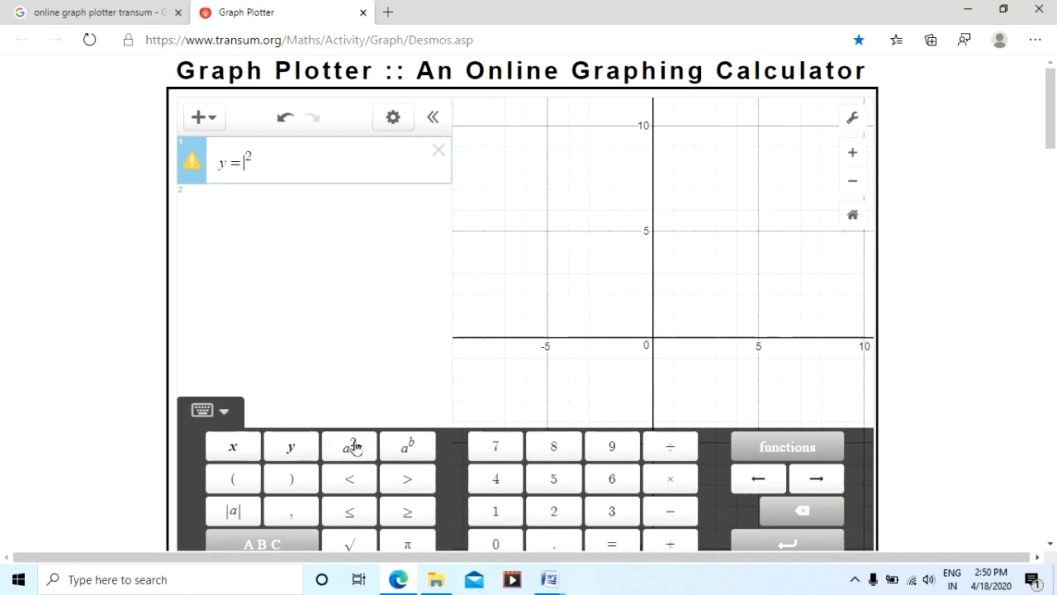
{"action": "type", "text": "(x+2)"}
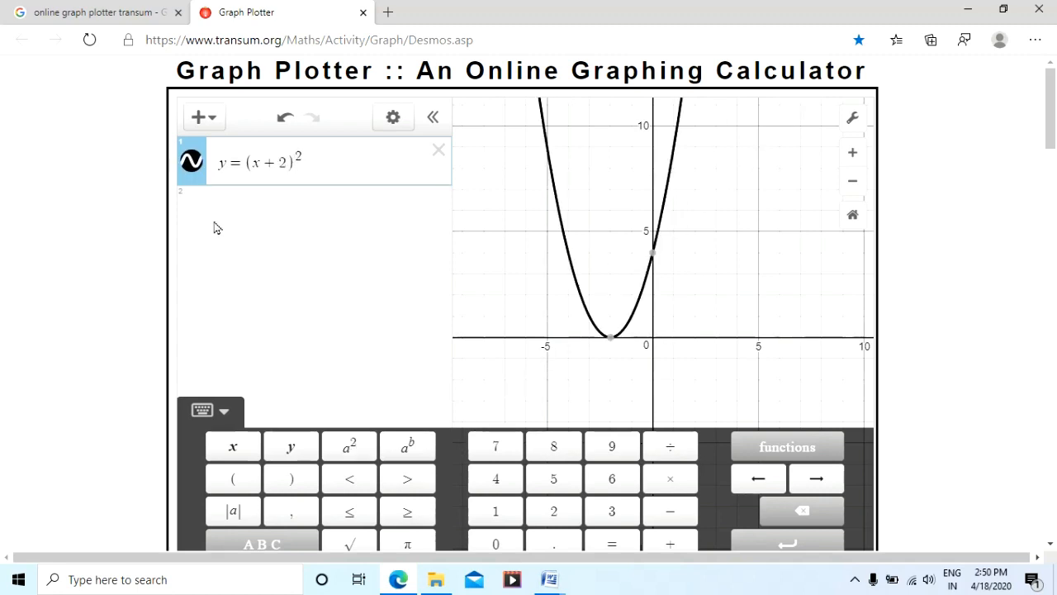
{"action": "left_click", "coordinate": [193, 163]}
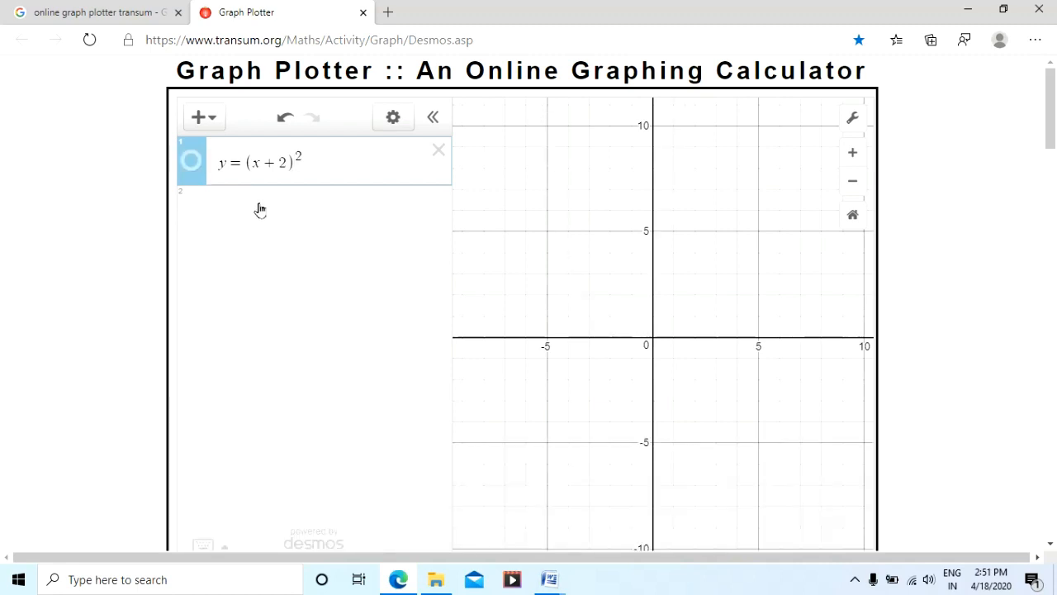
Add y = x² + 4x + 4 as the second equation and hide its curve on the graph.
{"action": "left_click", "coordinate": [260, 208]}
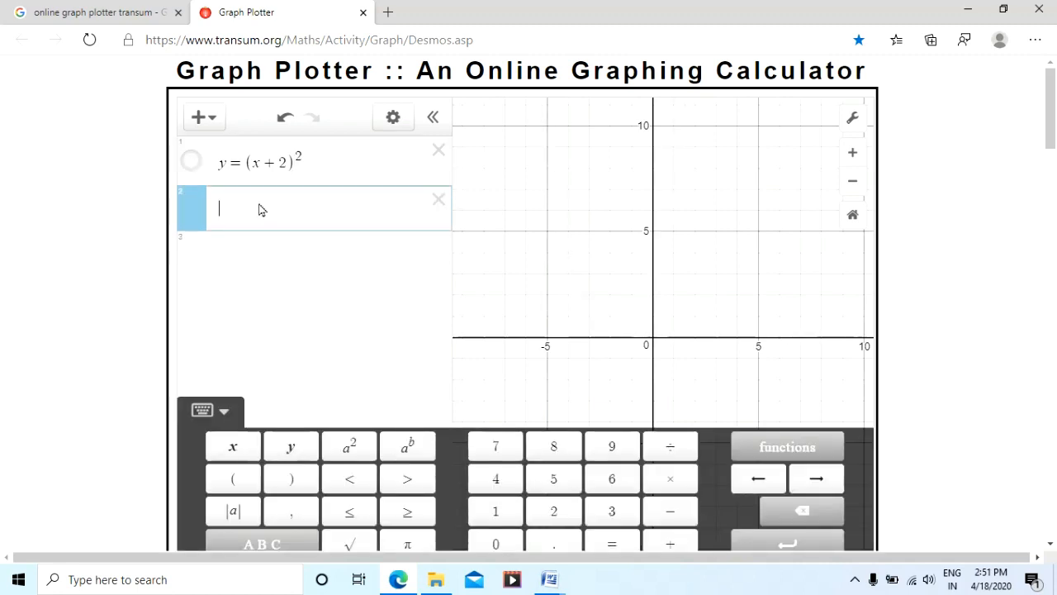
{"action": "type", "text": "y="}
{"action": "left_click", "coordinate": [357, 453]}
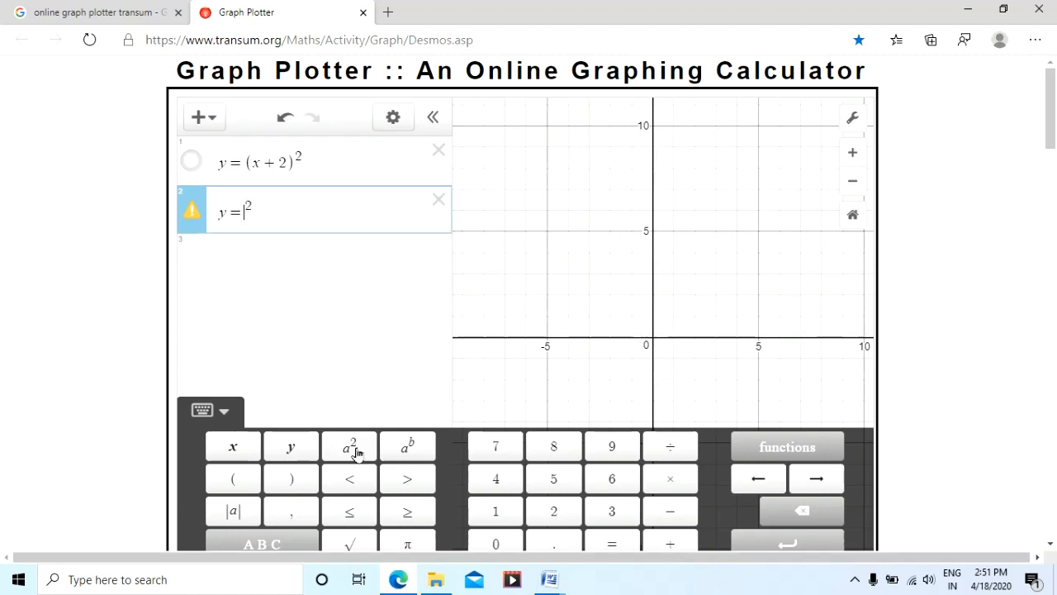
{"action": "type", "text": "x^2 "}
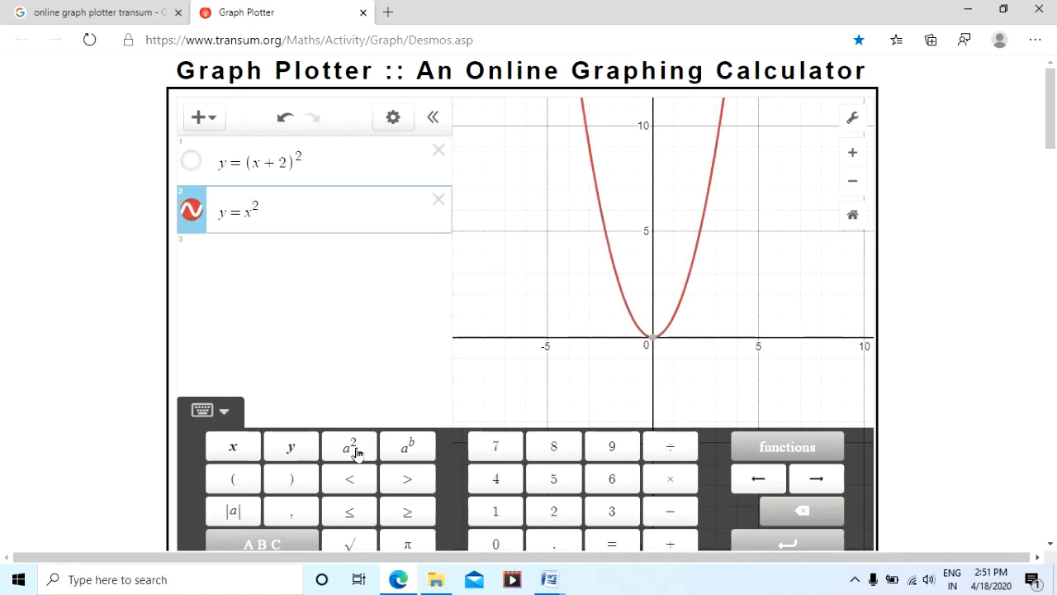
{"action": "type", "text": "+ 4"}
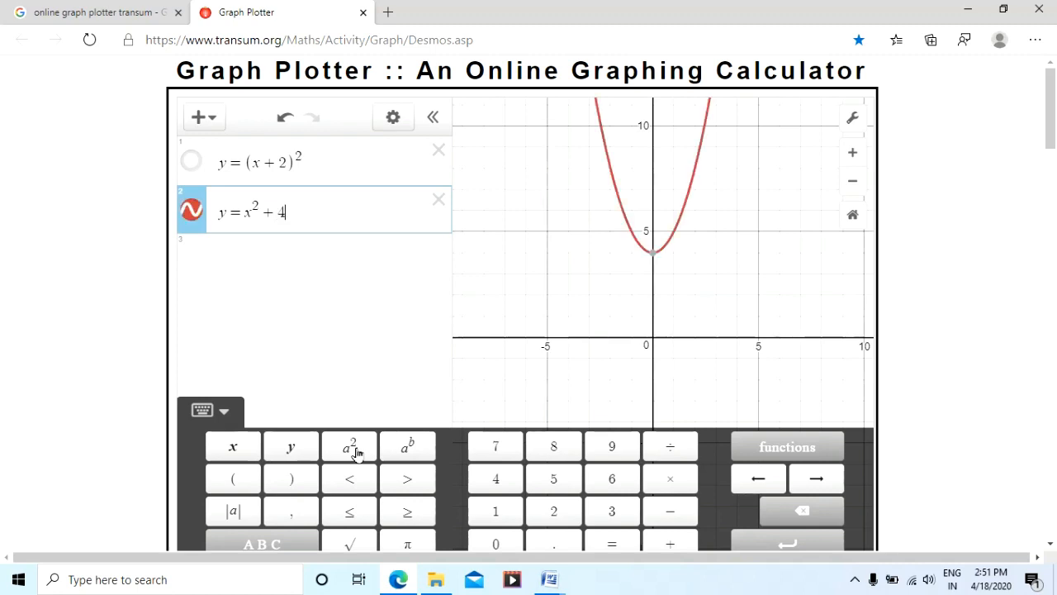
{"action": "type", "text": "x + 4"}
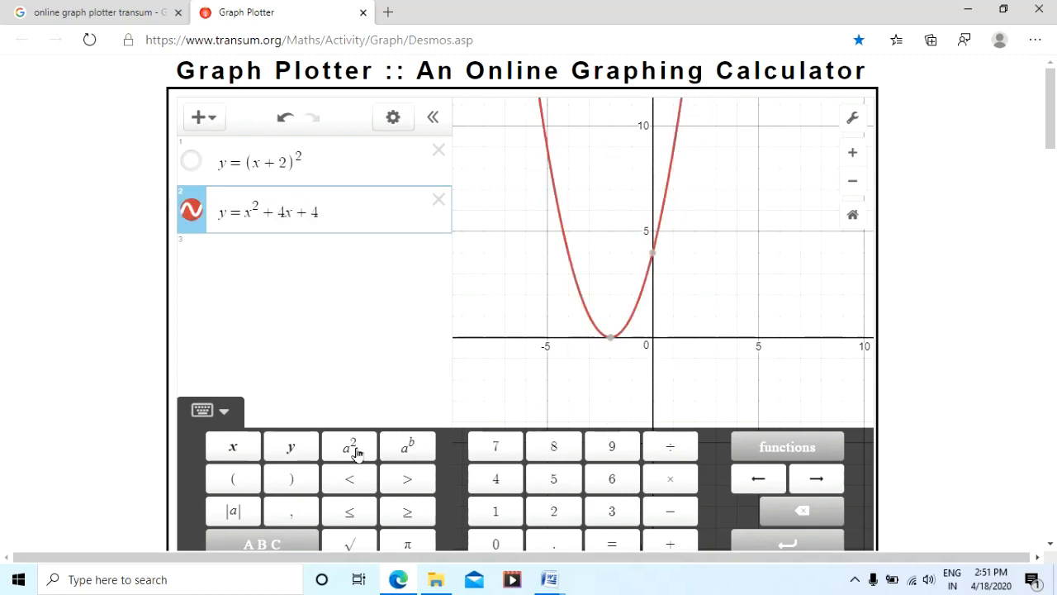
{"action": "left_click", "coordinate": [192, 209]}
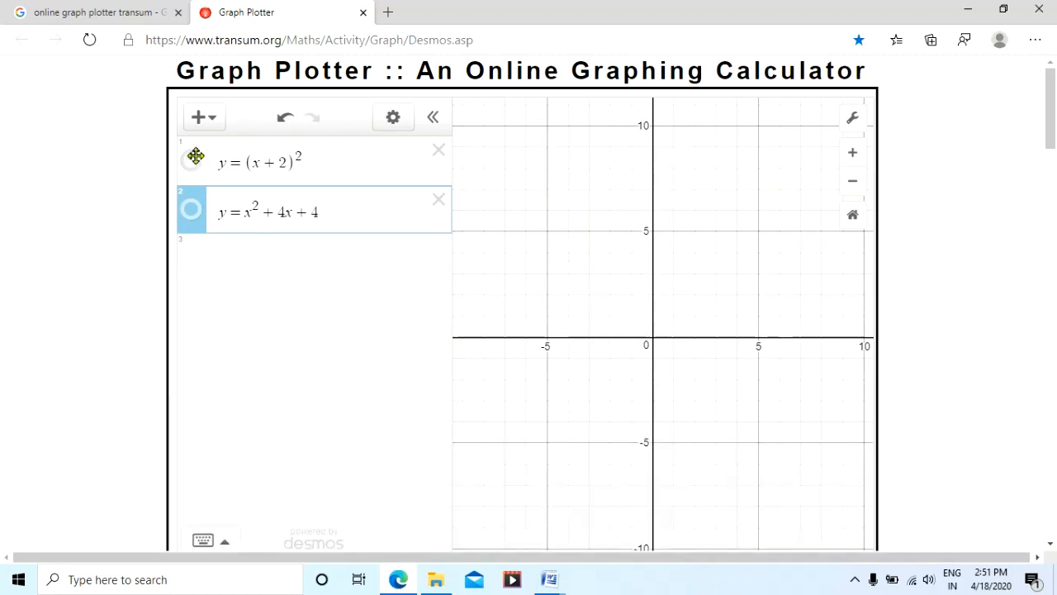
Show the y = (x + 2)² curve and repeatedly toggle the y = x² + 4x + 4 curve to compare the two.
{"action": "left_click", "coordinate": [194, 159]}
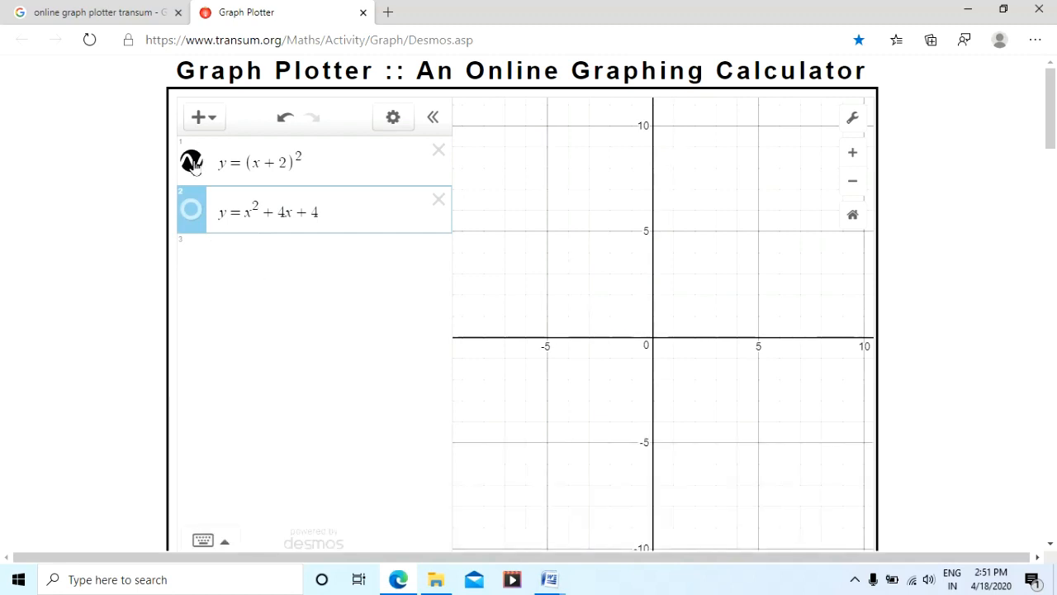
{"action": "left_click", "coordinate": [193, 212]}
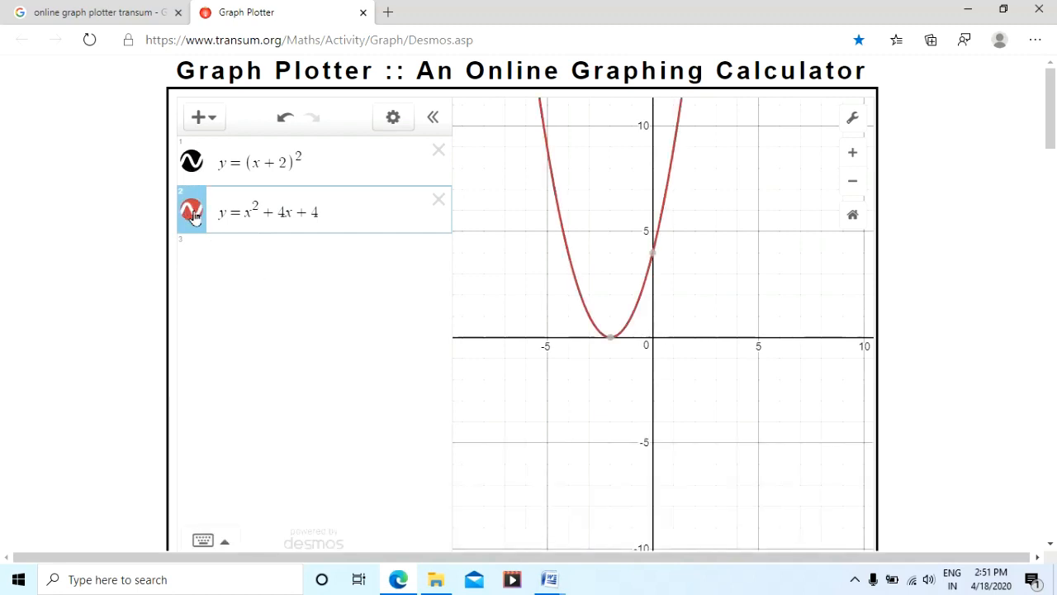
{"action": "left_click", "coordinate": [193, 213]}
{"action": "left_click", "coordinate": [194, 215]}
{"action": "left_click", "coordinate": [194, 215]}
{"action": "left_click", "coordinate": [194, 215]}
Delete both quadratic equations, plot y = sin(x) using the trig function list, and hide its curve.
{"action": "left_click", "coordinate": [439, 199]}
{"action": "left_click", "coordinate": [438, 152]}
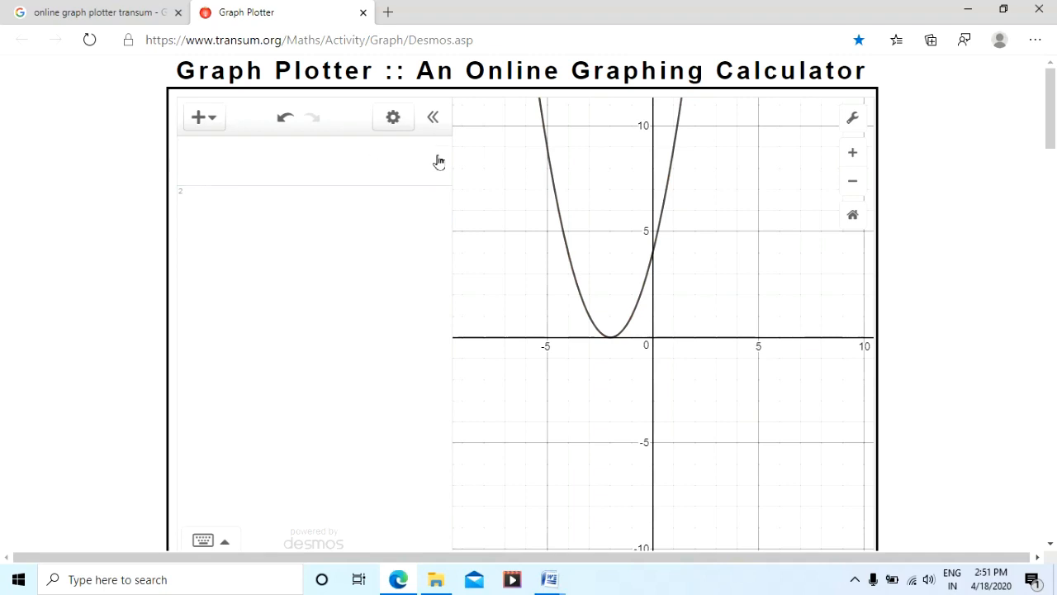
{"action": "left_click", "coordinate": [293, 168]}
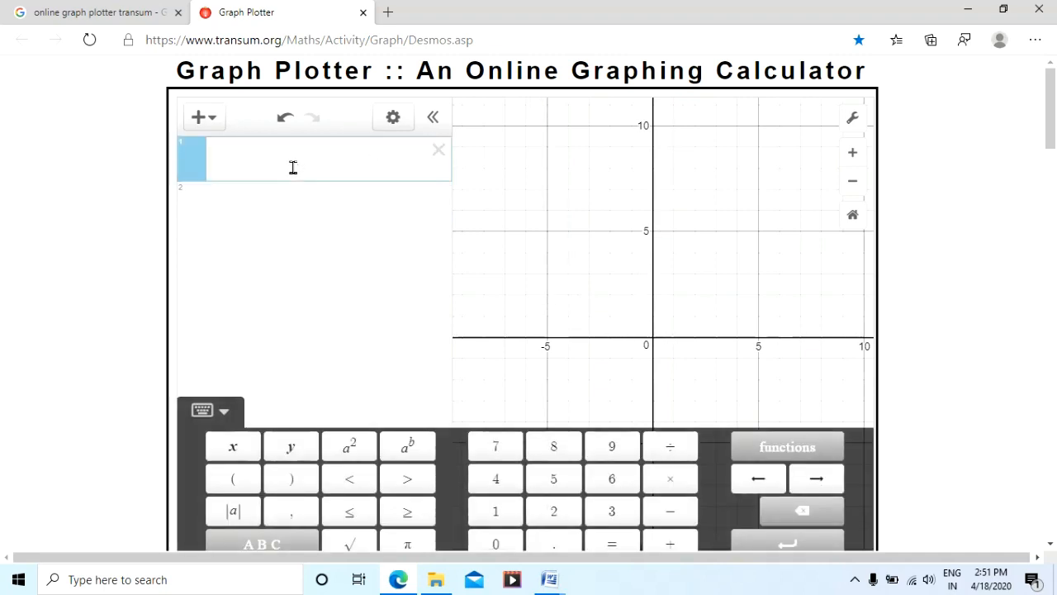
{"action": "type", "text": "y ="}
{"action": "left_click", "coordinate": [766, 451]}
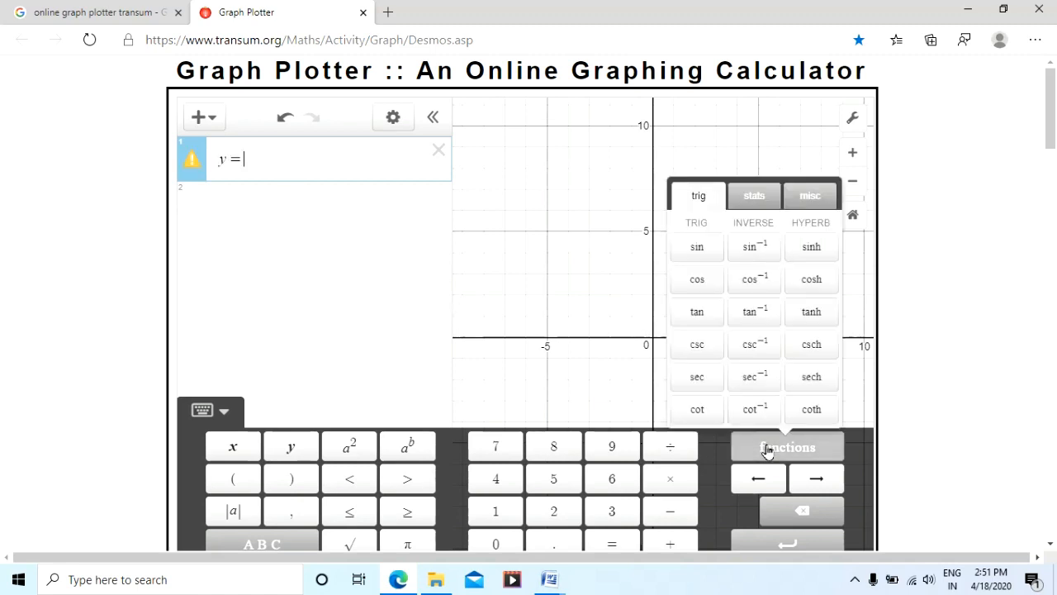
{"action": "left_click", "coordinate": [702, 248]}
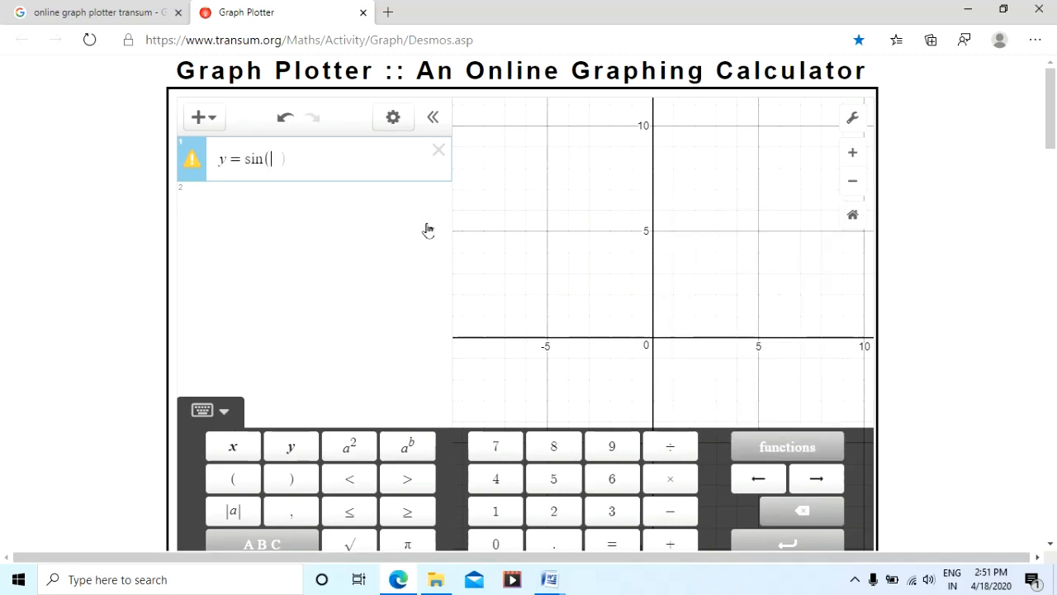
{"action": "type", "text": "x"}
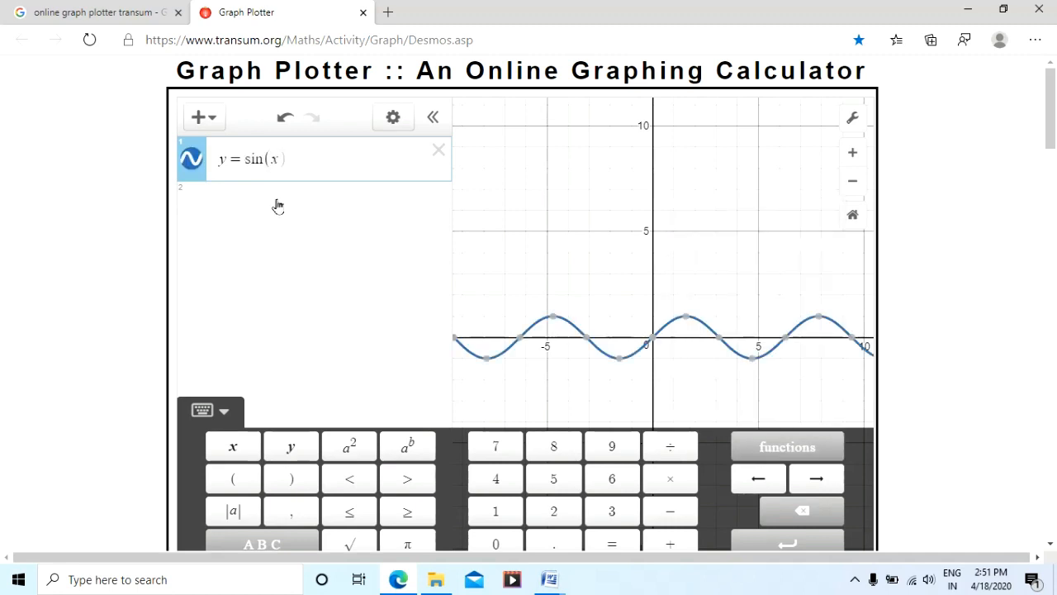
{"action": "left_click", "coordinate": [195, 162]}
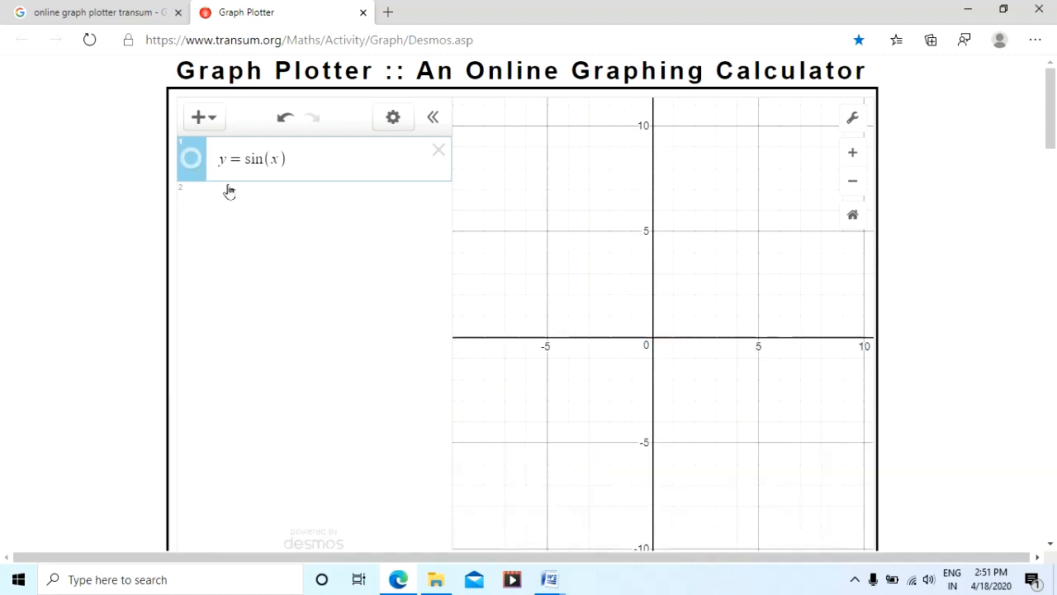
Add y = cos(x) as the second equation using the trig function list and hide its curve on the graph.
{"action": "left_click", "coordinate": [234, 208]}
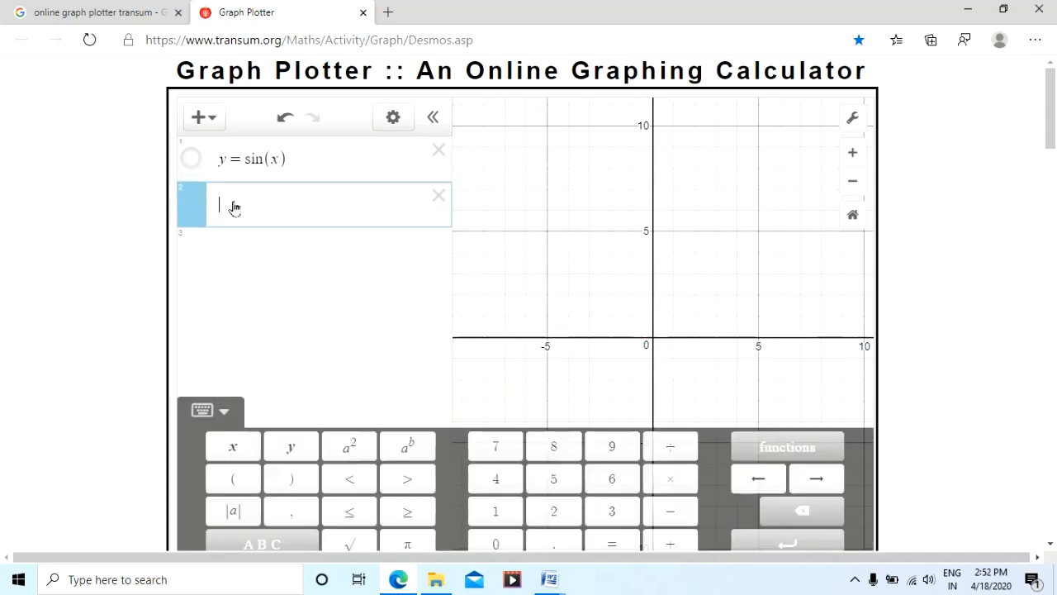
{"action": "type", "text": "y="}
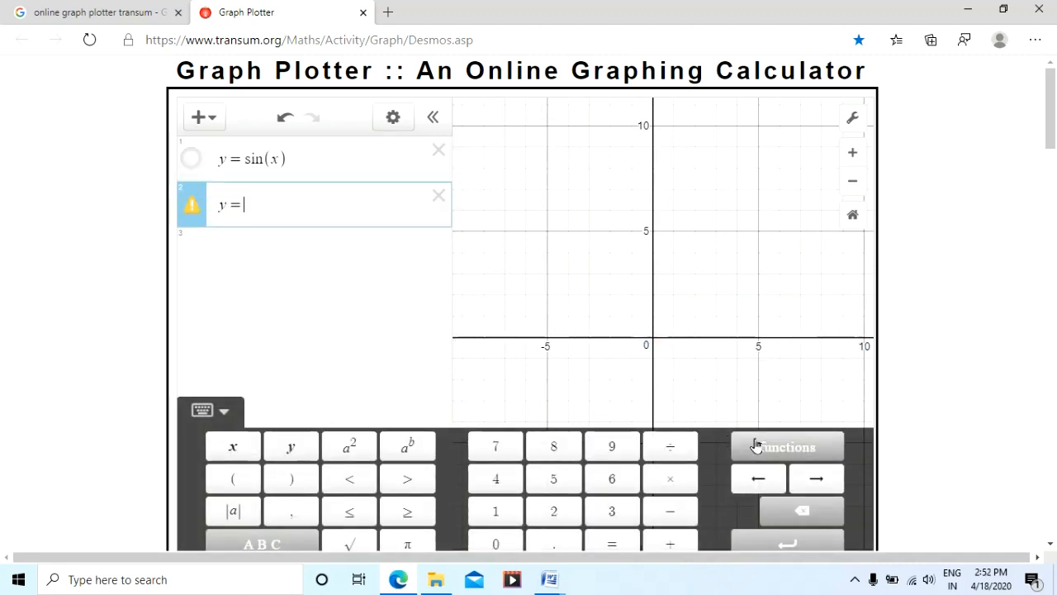
{"action": "left_click", "coordinate": [759, 449]}
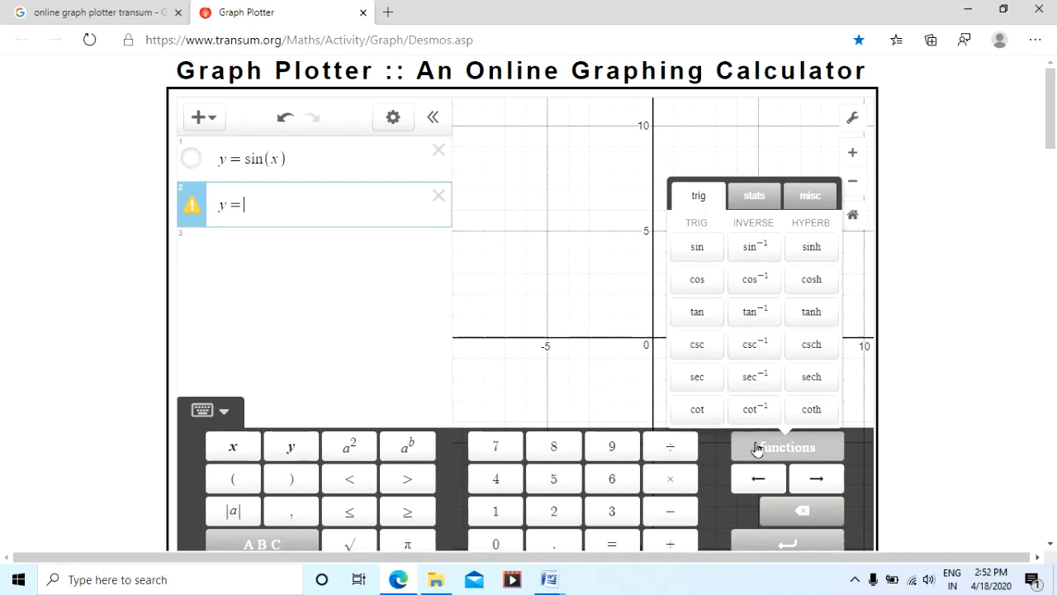
{"action": "left_click", "coordinate": [697, 281]}
{"action": "type", "text": "x"}
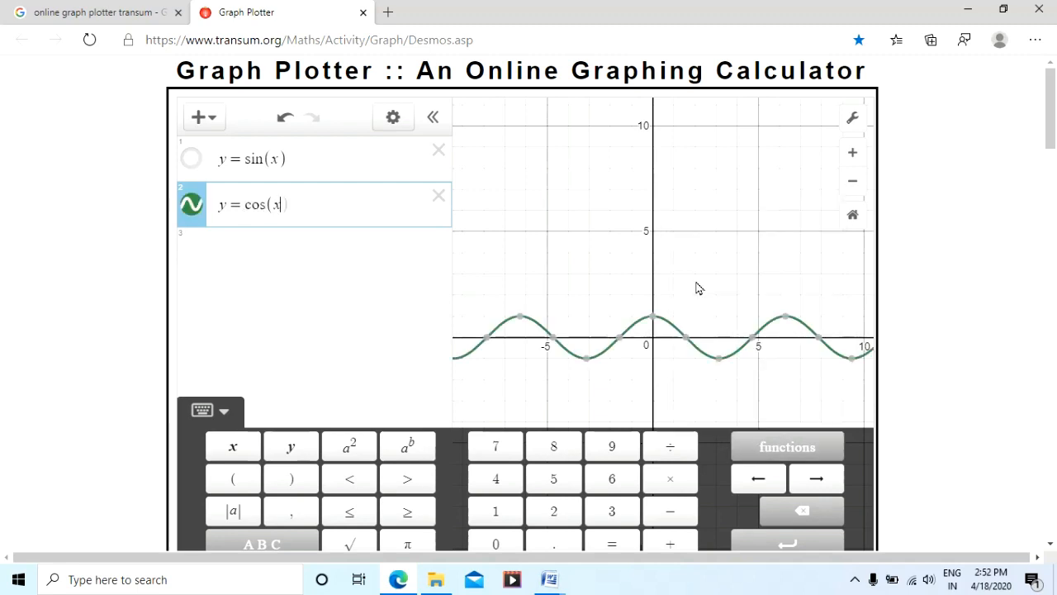
{"action": "left_click", "coordinate": [191, 204]}
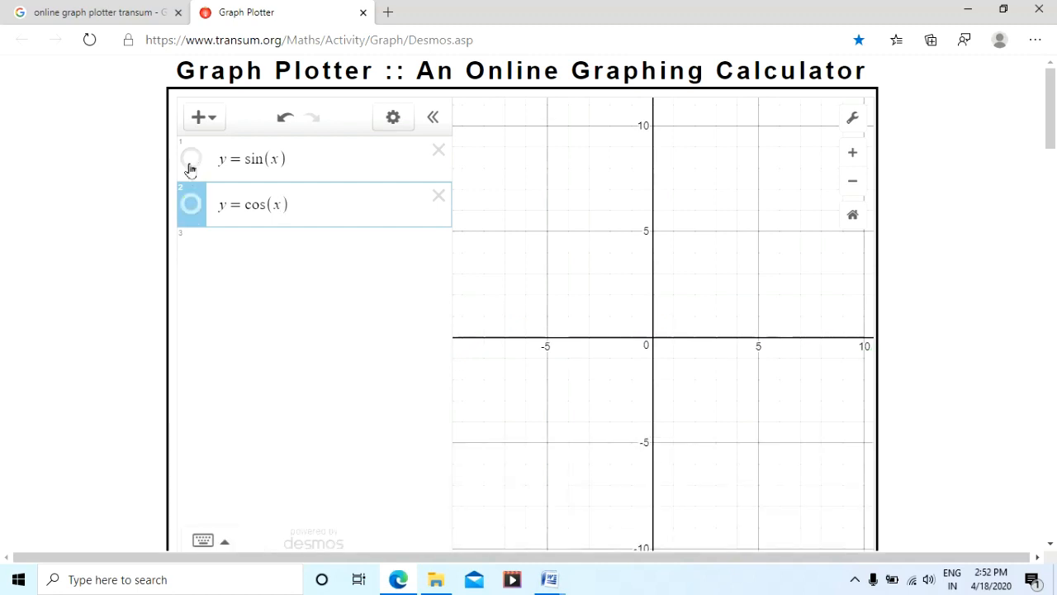
Show the y = sin(x) and y = cos(x) curves together and compare them up close near the origin.
{"action": "left_click", "coordinate": [190, 165]}
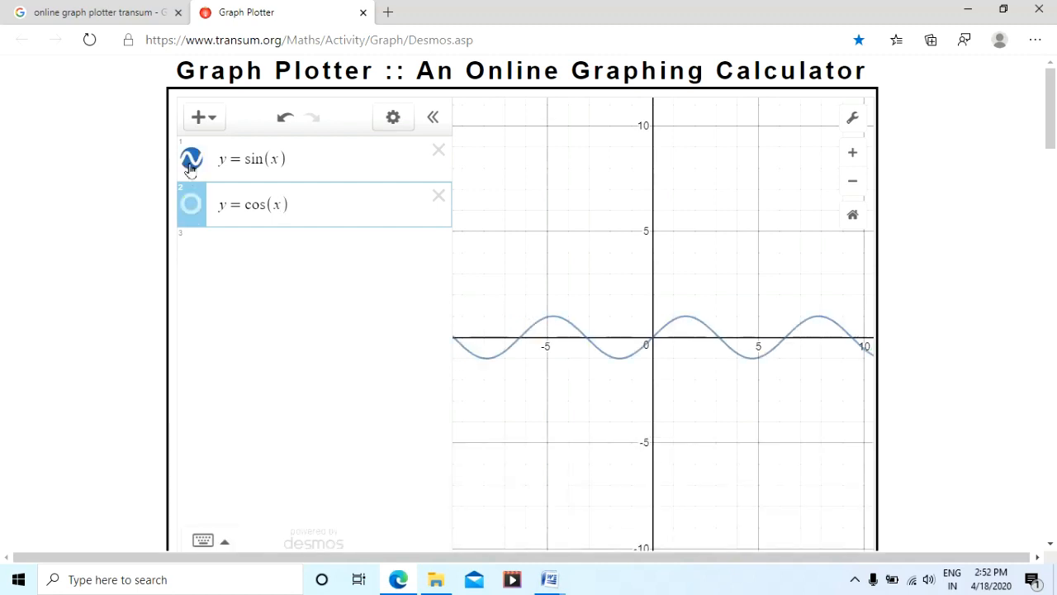
{"action": "left_click", "coordinate": [191, 206]}
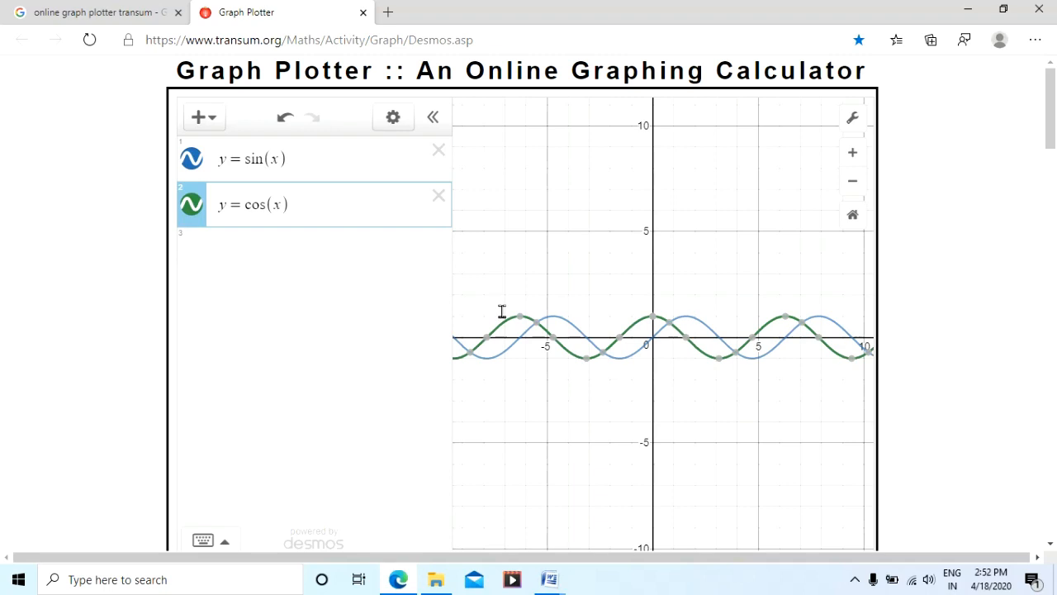
{"action": "left_click", "coordinate": [852, 154]}
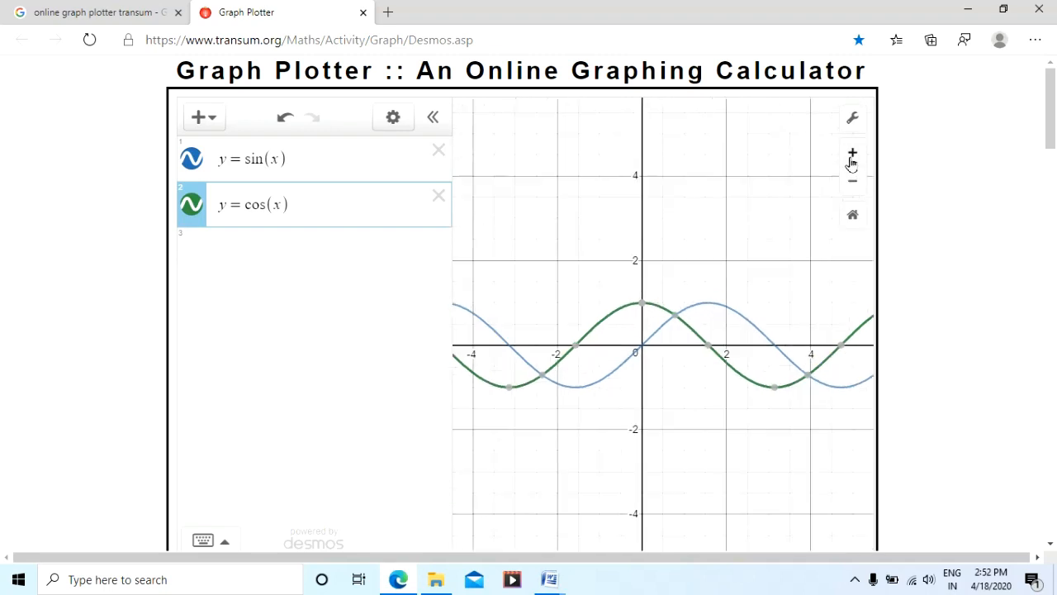
{"action": "left_click", "coordinate": [852, 159]}
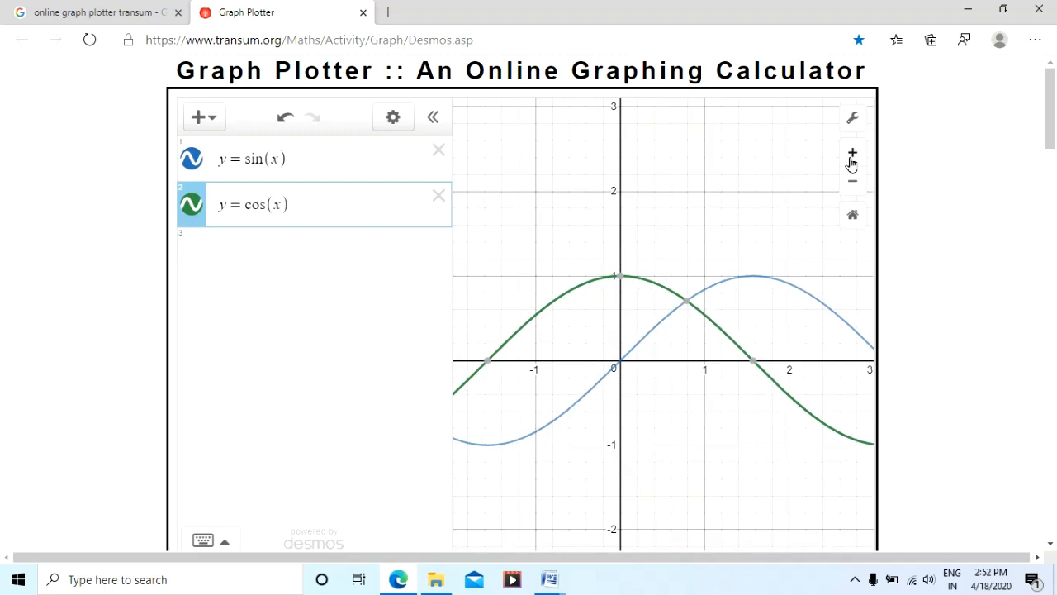
{"action": "left_click", "coordinate": [852, 159]}
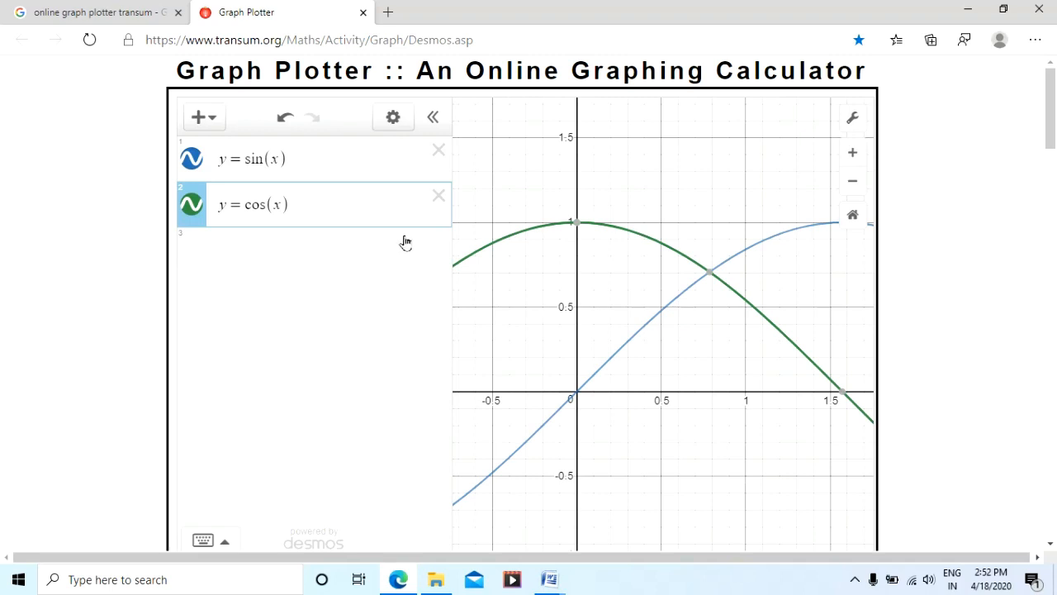
{"action": "left_click", "coordinate": [853, 182]}
{"action": "left_click", "coordinate": [855, 191]}
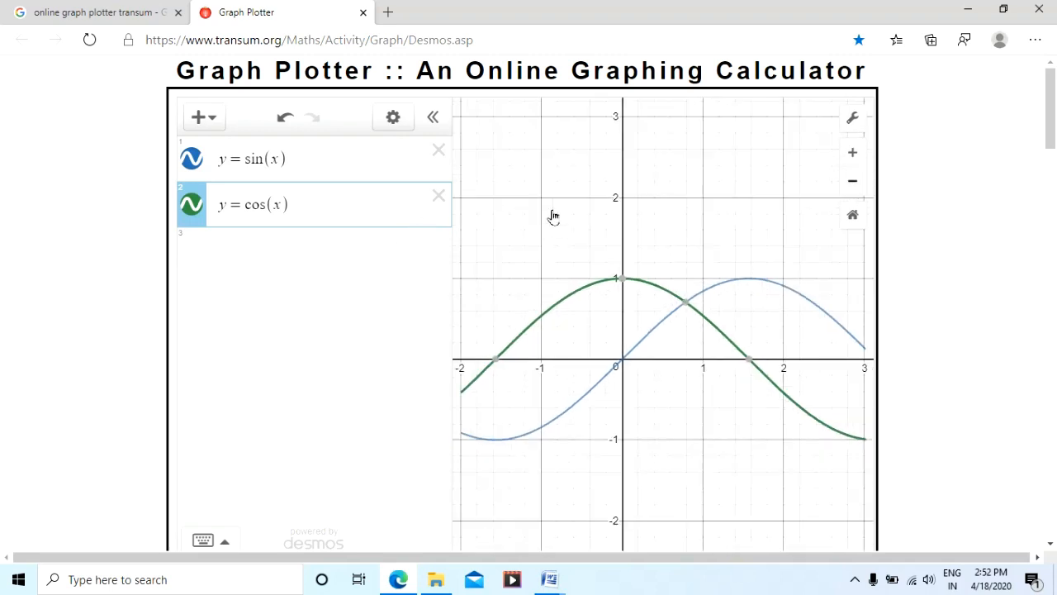
Delete the sine and cosine equations and plot the absolute-value function y = |x|.
{"action": "left_click", "coordinate": [439, 155]}
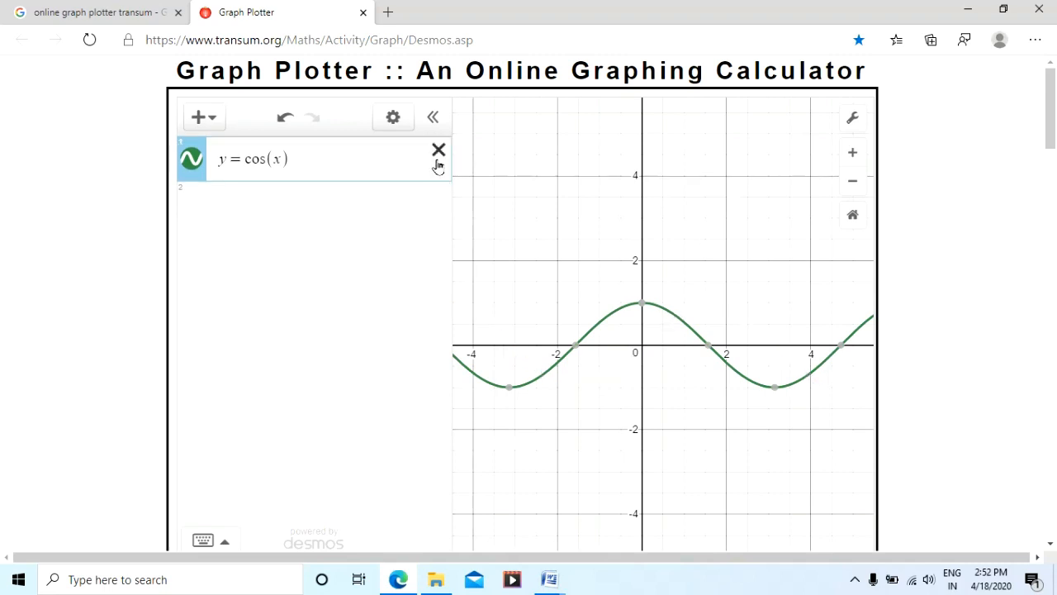
{"action": "left_click", "coordinate": [437, 162]}
{"action": "left_click", "coordinate": [368, 168]}
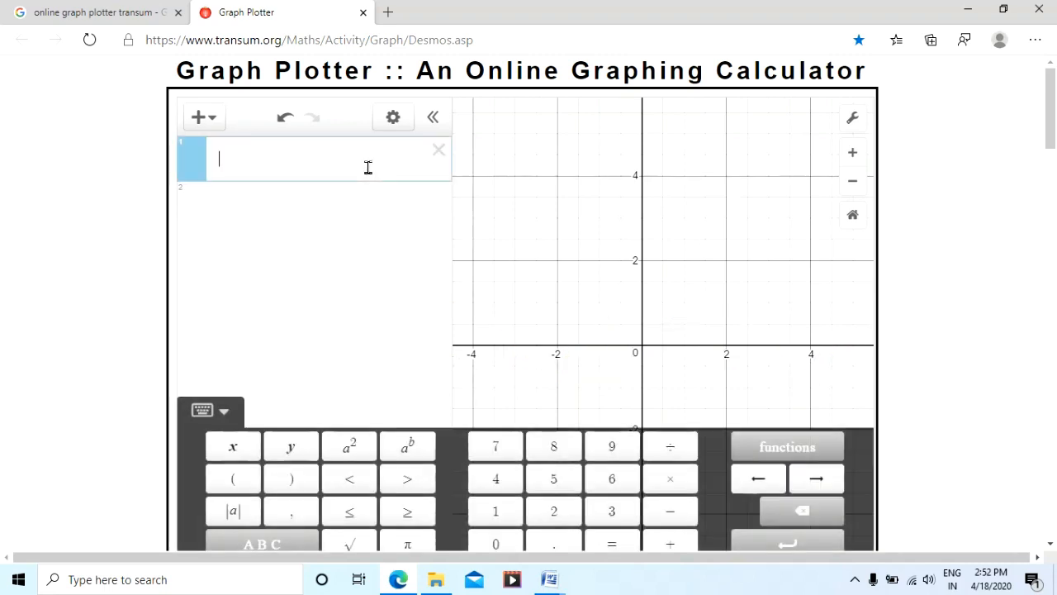
{"action": "type", "text": "y ="}
{"action": "left_click", "coordinate": [233, 511]}
{"action": "type", "text": "x|"}
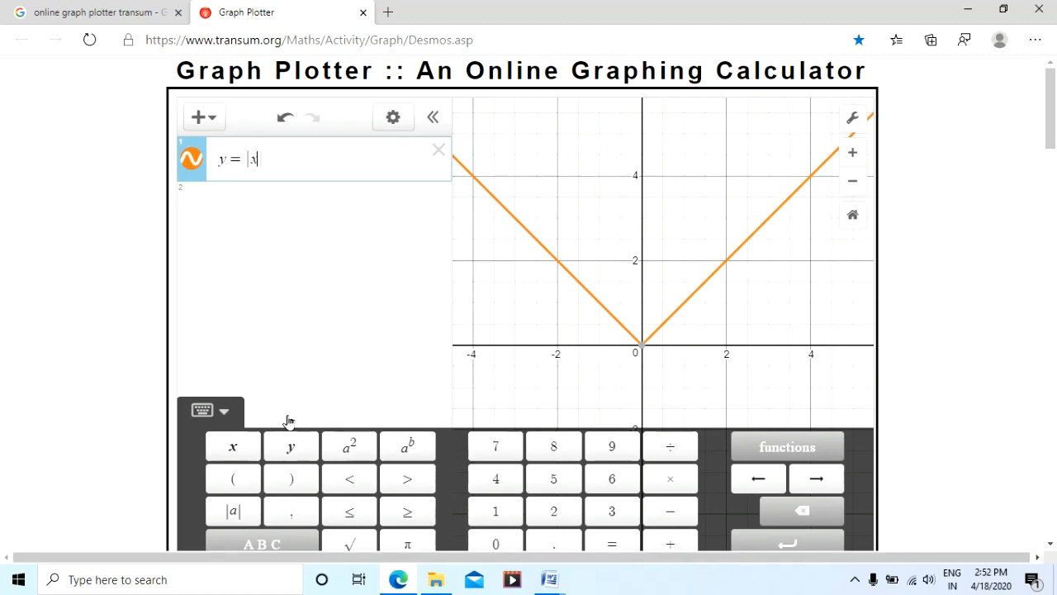
Change the absolute-value equation to y = |x - 1|, followed by y = |x + 3|, to compare the shifted graphs.
{"action": "type", "text": "-1"}
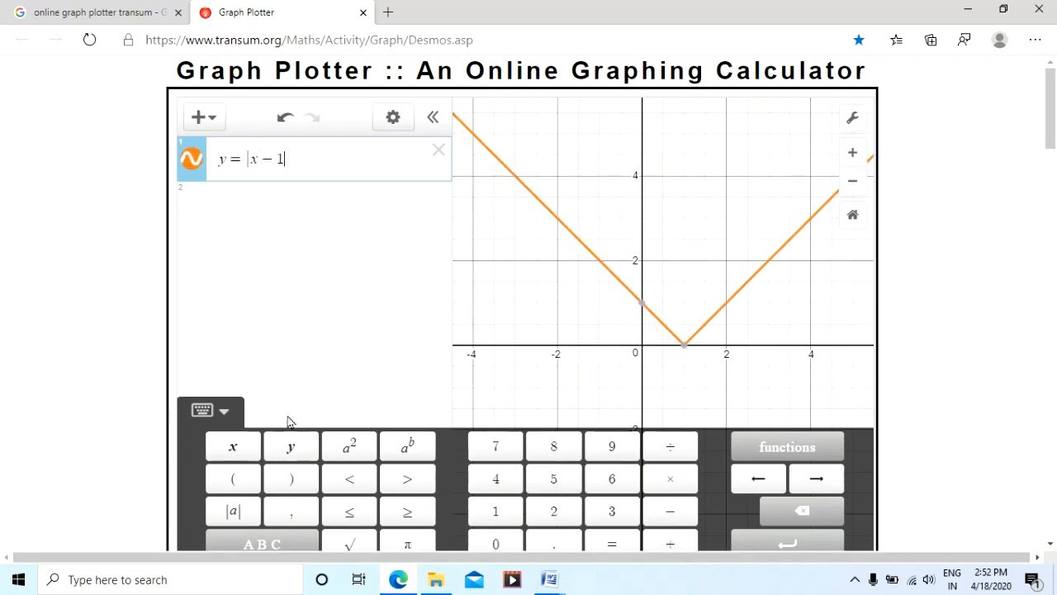
{"action": "key", "text": "BackSpace"}
{"action": "key", "text": "BackSpace"}
{"action": "type", "text": "+3"}
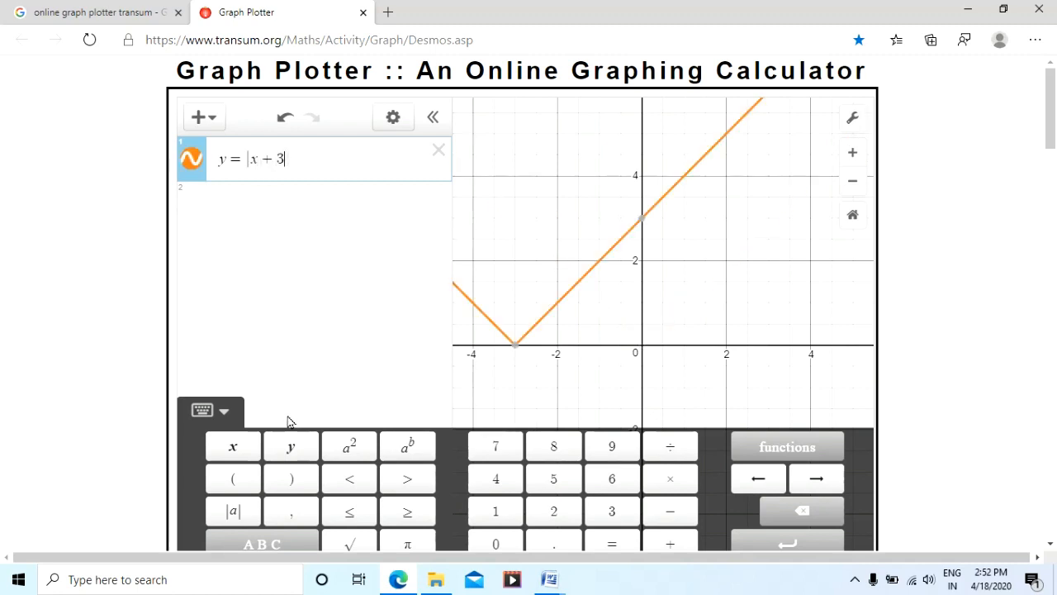
Replace the absolute-value equation with the quadratic y = x².
{"action": "left_click", "coordinate": [438, 152]}
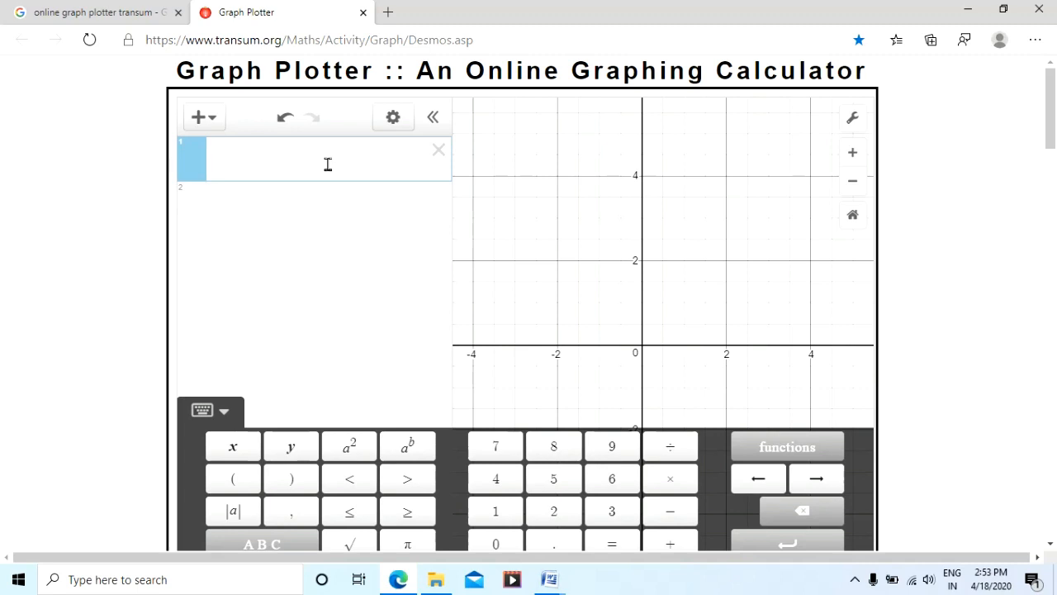
{"action": "type", "text": "y ="}
{"action": "left_click", "coordinate": [348, 447]}
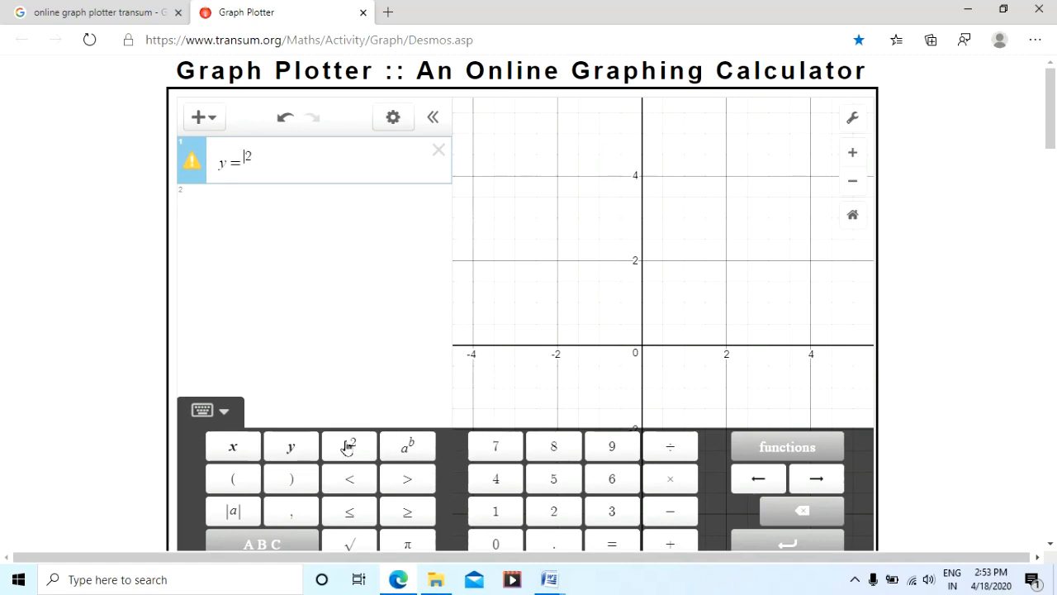
{"action": "type", "text": "x"}
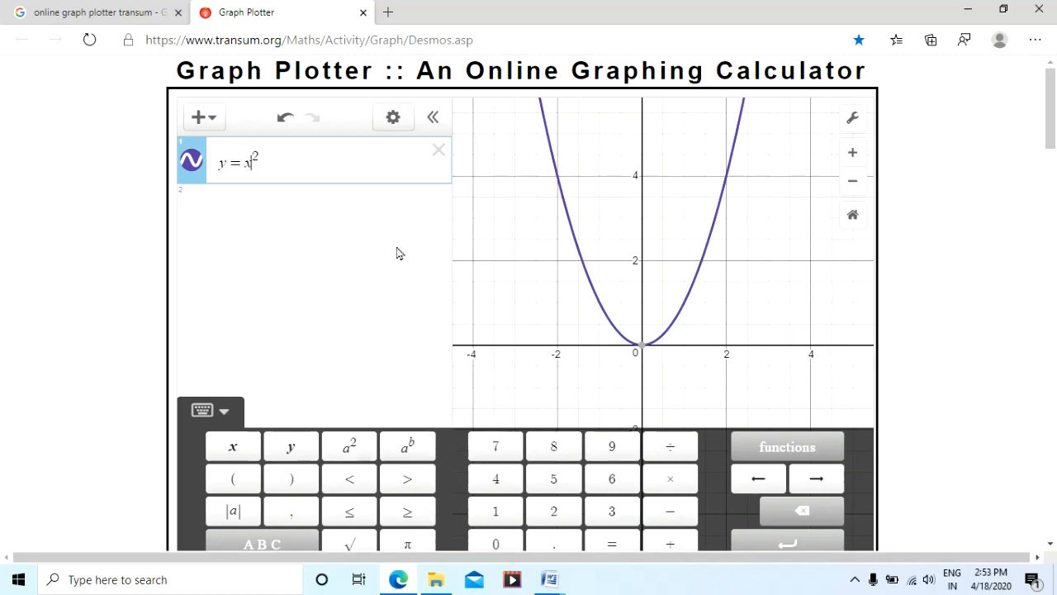
Replace the y = x² equation with the linear inequality 2x + 3y ≤ 9.
{"action": "left_click", "coordinate": [438, 151]}
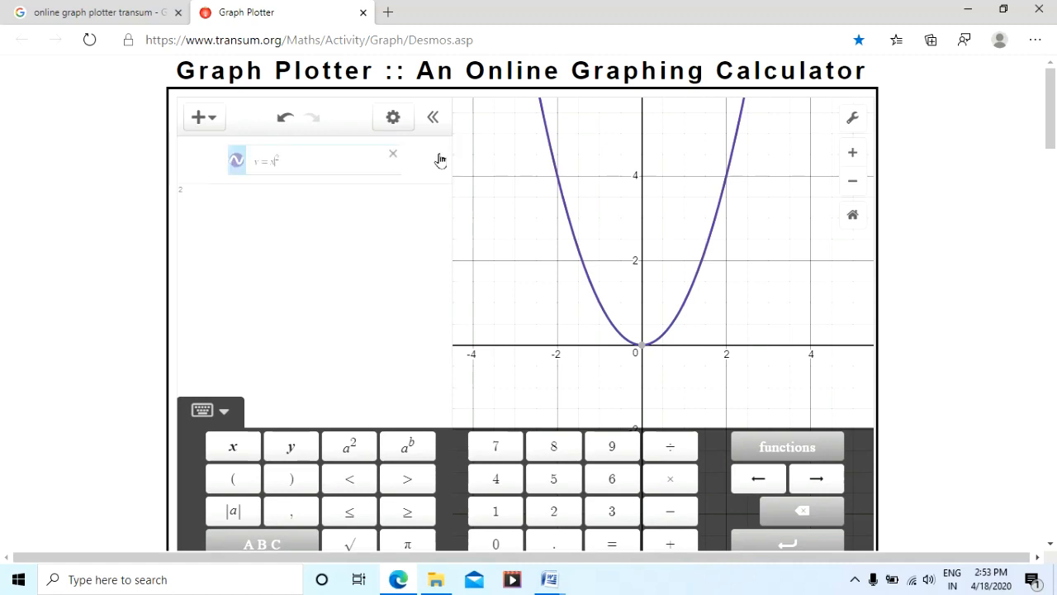
{"action": "type", "text": "y"}
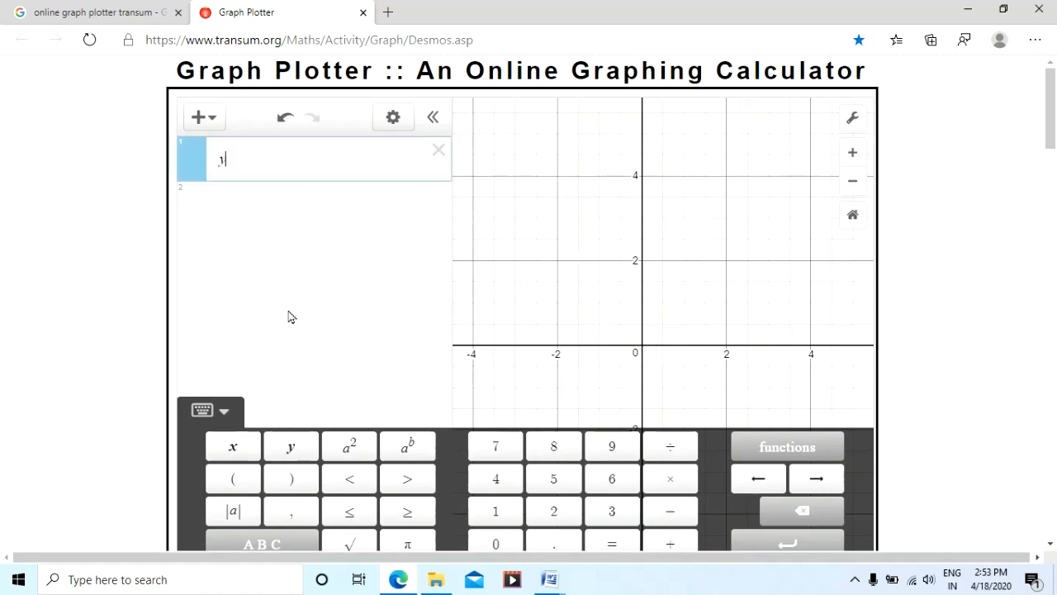
{"action": "key", "text": "BackSpace"}
{"action": "type", "text": "2x "}
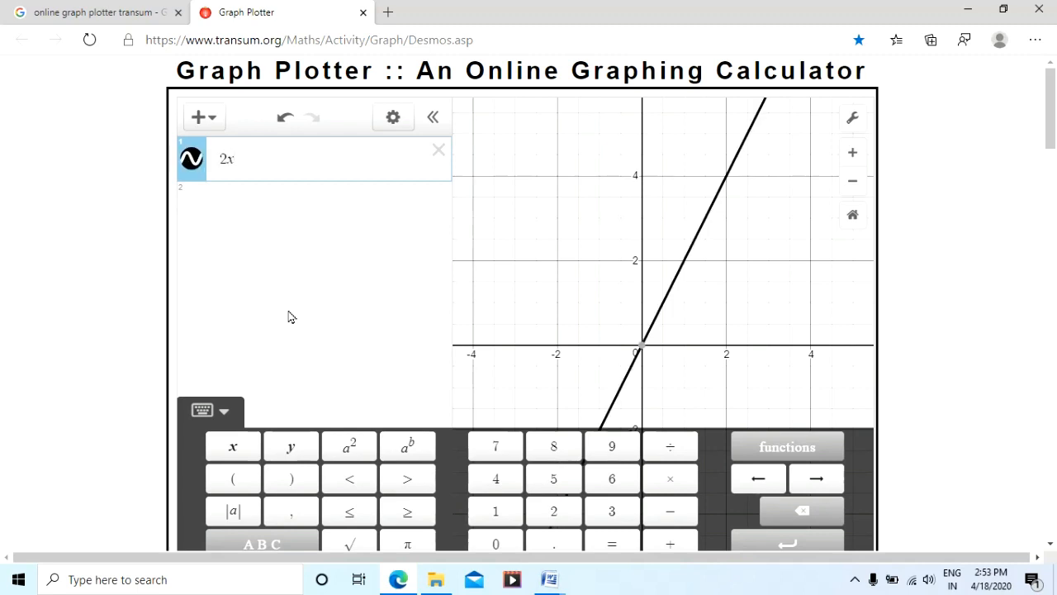
{"action": "type", "text": "+"}
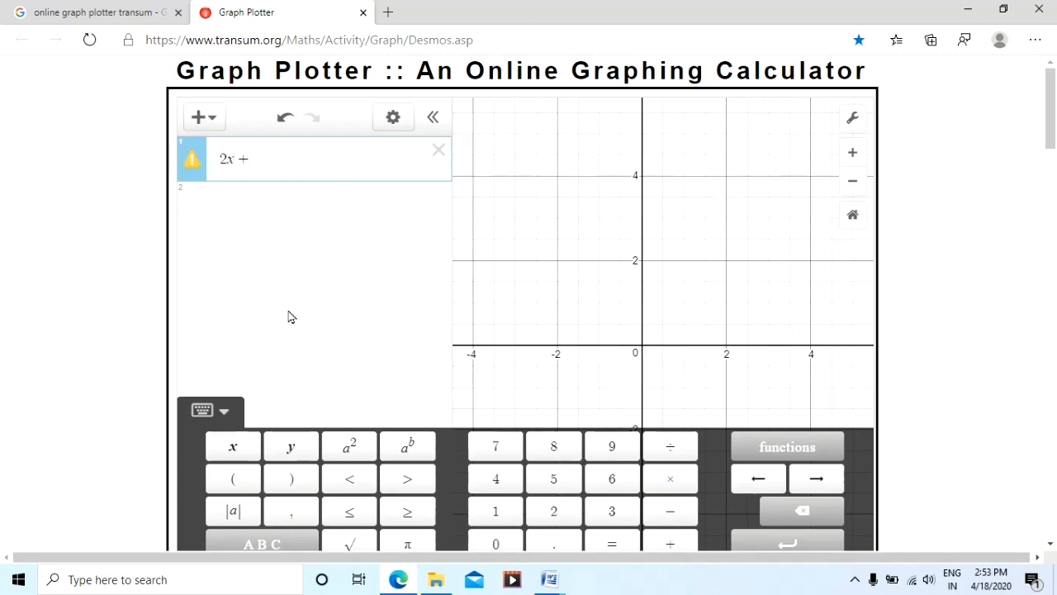
{"action": "type", "text": " 3y = 9"}
{"action": "key", "text": "BackSpace"}
{"action": "key", "text": "BackSpace"}
{"action": "left_click", "coordinate": [350, 512]}
{"action": "type", "text": "9"}
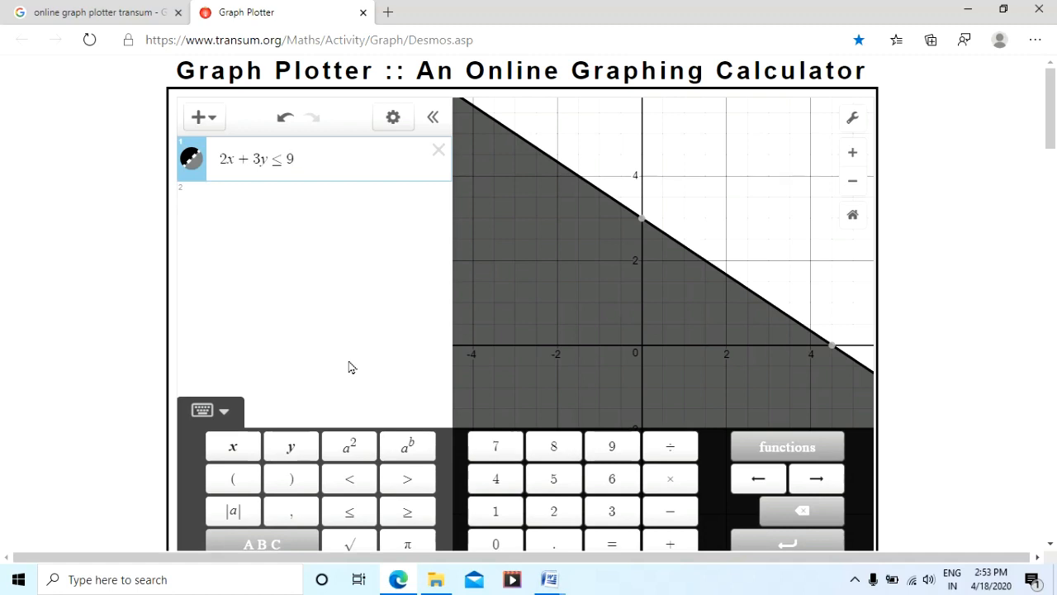
Change the inequality to the strict form 2x + 3y < 9 and hide its shaded region.
{"action": "key", "text": "BackSpace"}
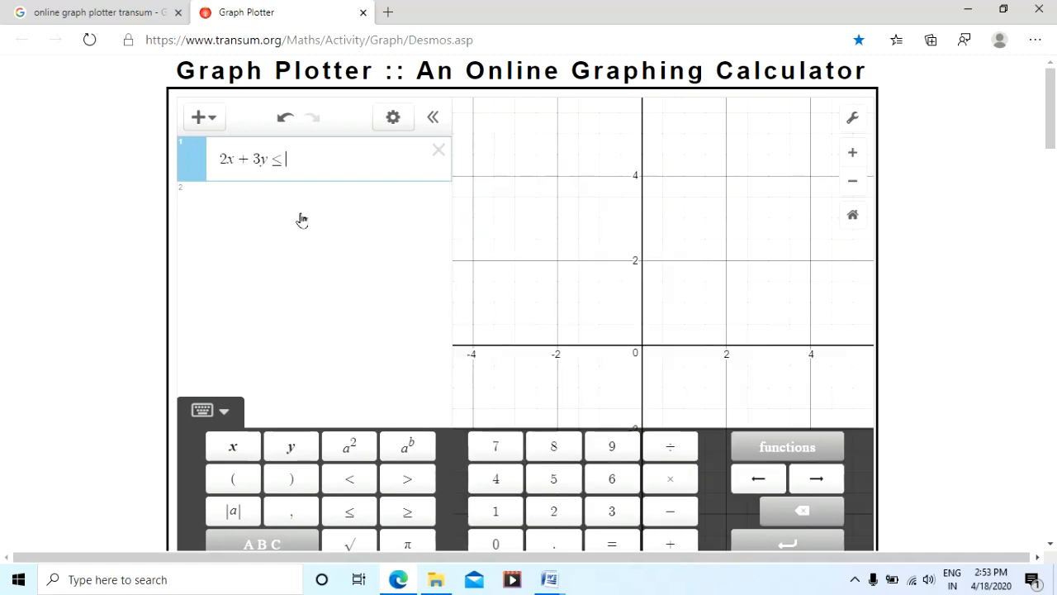
{"action": "key", "text": "BackSpace"}
{"action": "type", "text": "9"}
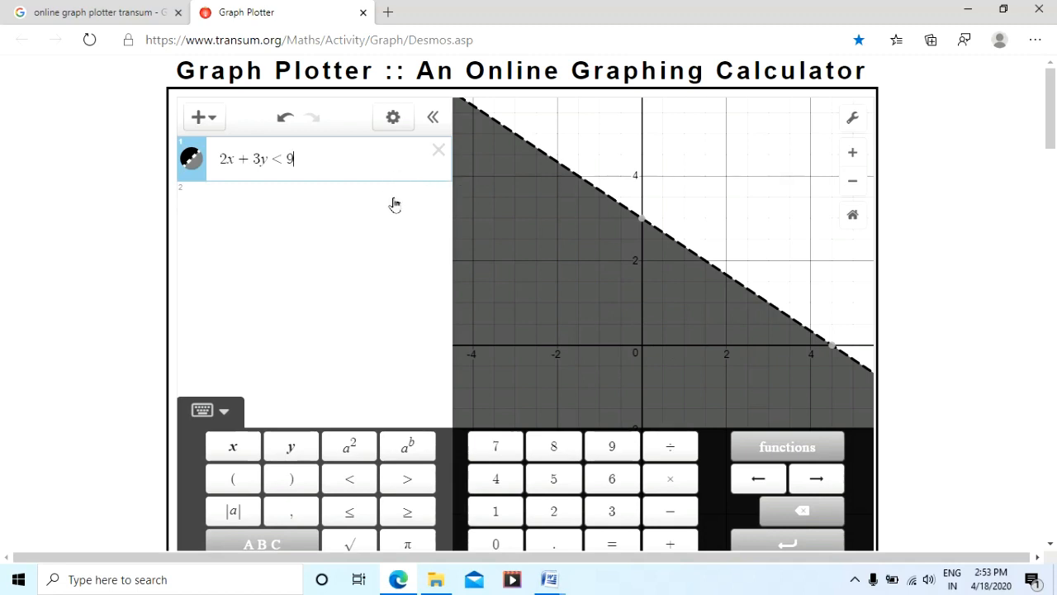
{"action": "left_click", "coordinate": [193, 163]}
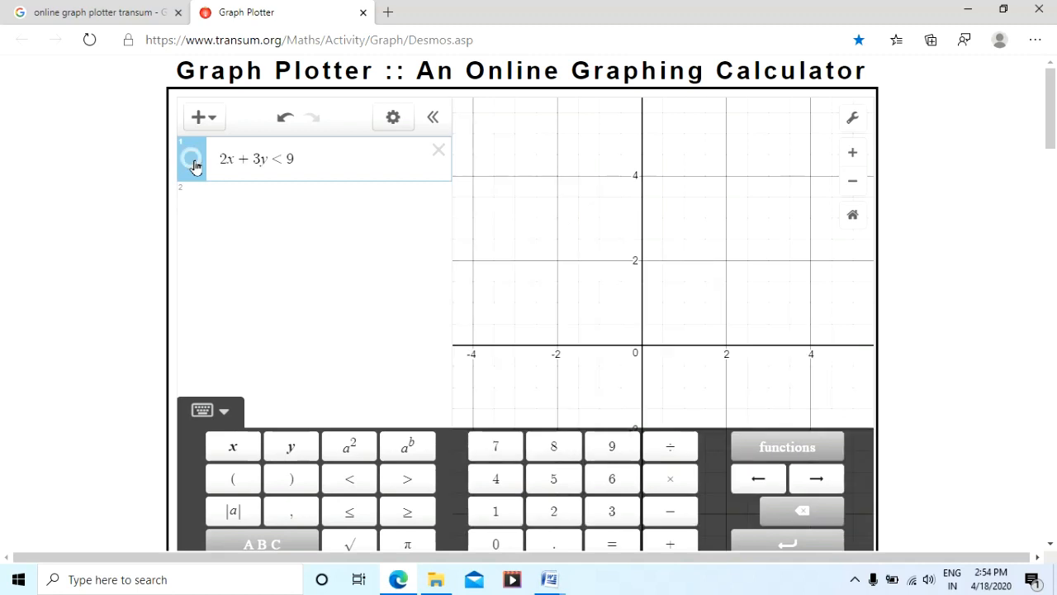
Add the second inequality 4x + 3y > 9 and show the shaded region of 2x + 3y < 9 again.
{"action": "left_click", "coordinate": [259, 213]}
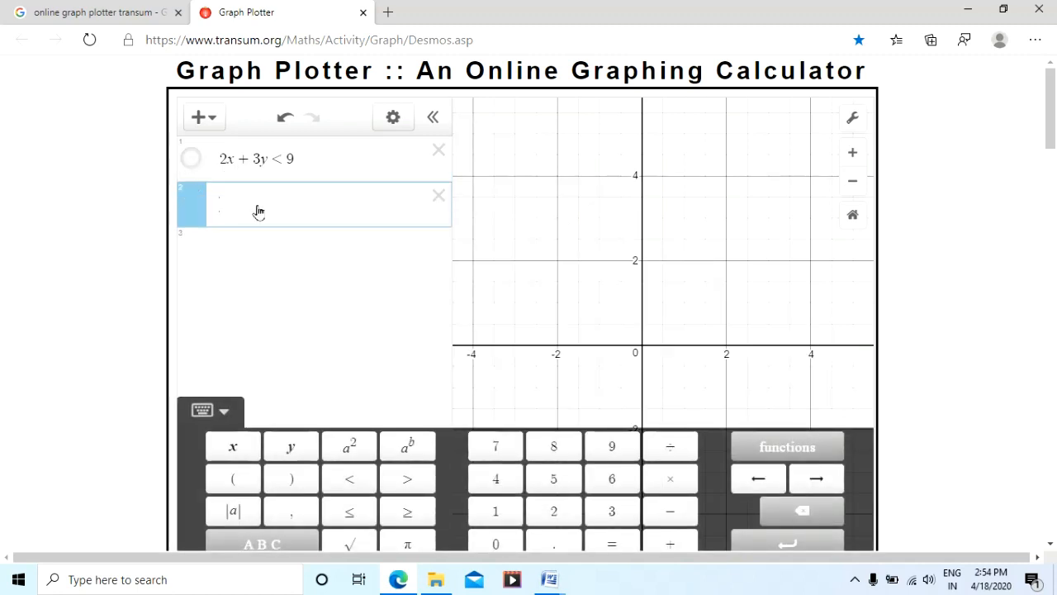
{"action": "type", "text": "4x "}
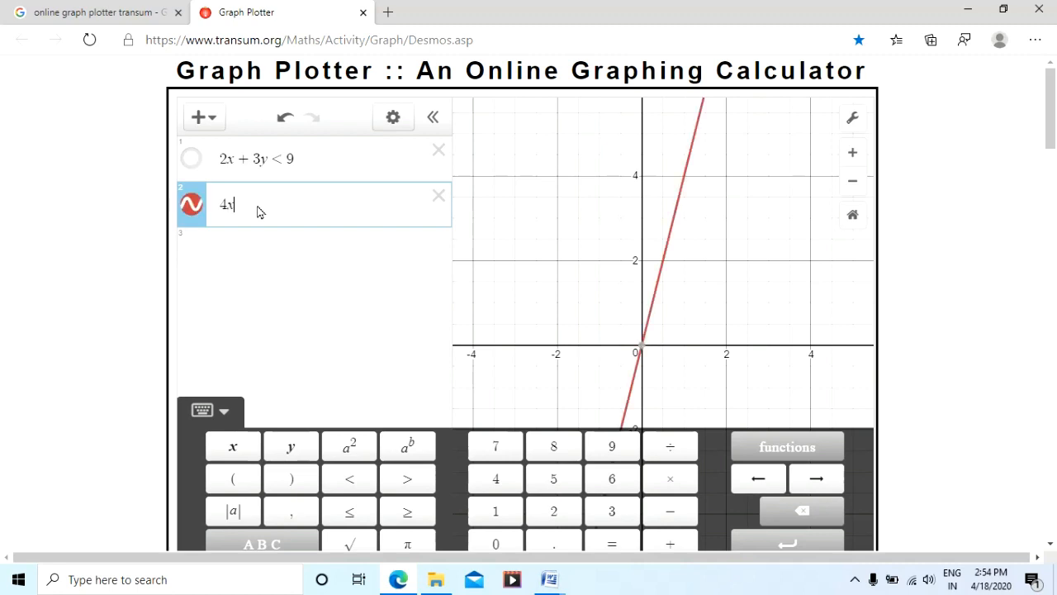
{"action": "type", "text": "+ 3y"}
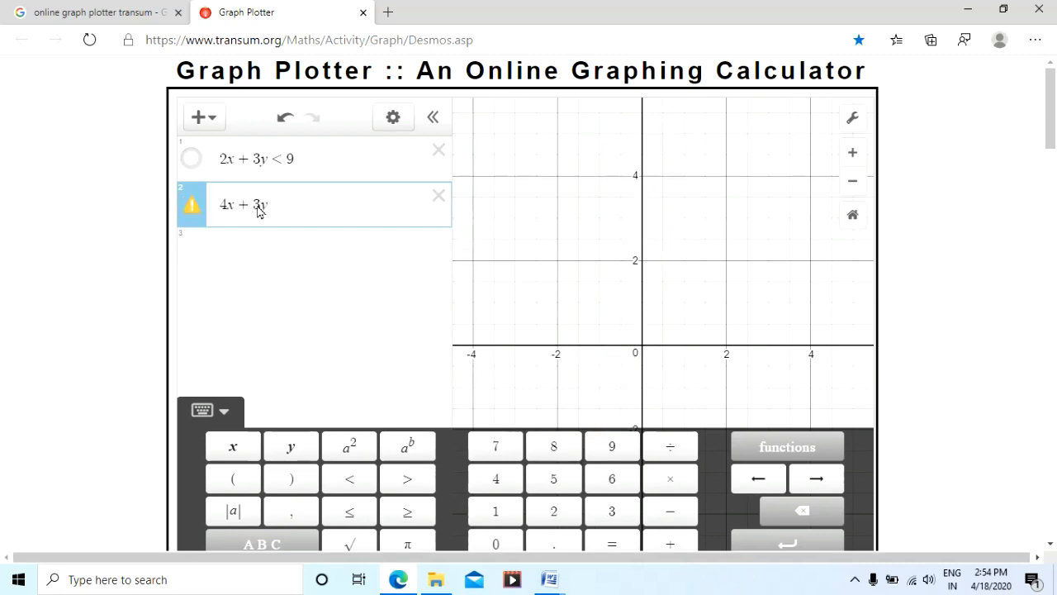
{"action": "left_click", "coordinate": [403, 479]}
{"action": "type", "text": "9"}
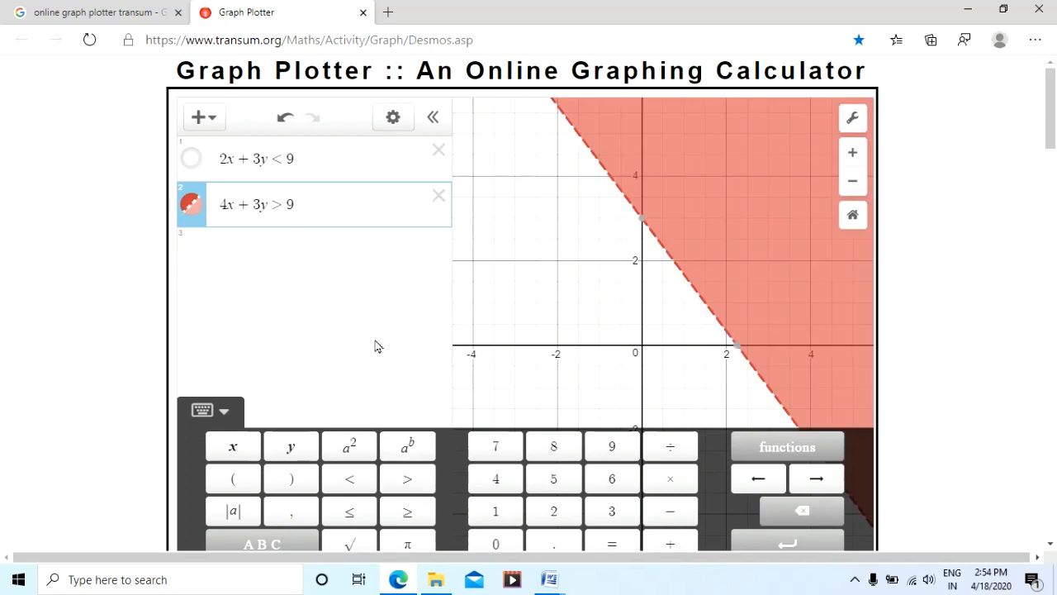
{"action": "left_click", "coordinate": [189, 161]}
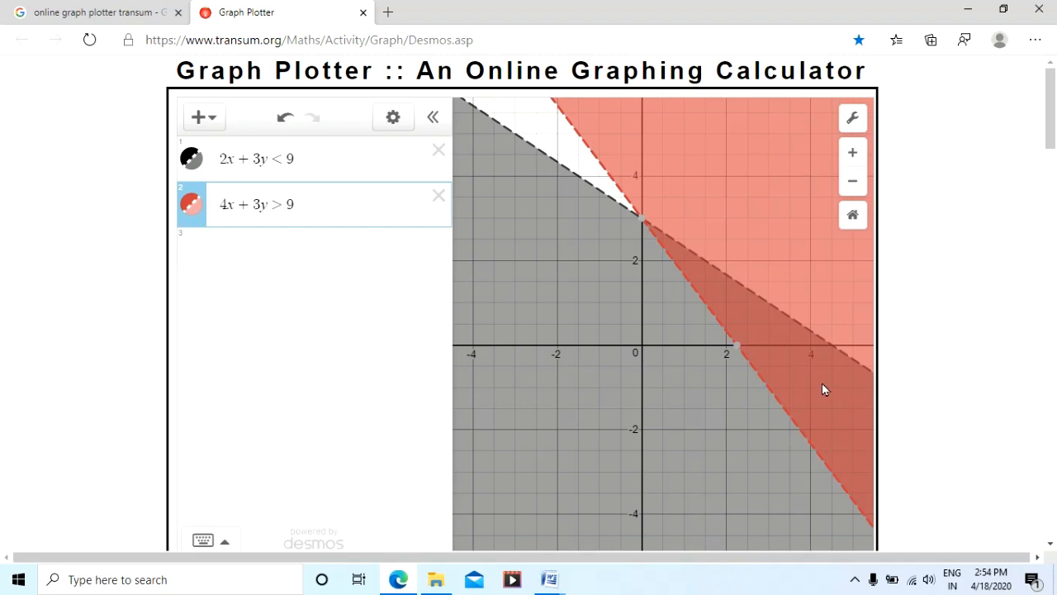
Add x ≥ 2 as a third inequality to the plotted system.
{"action": "left_click", "coordinate": [356, 260]}
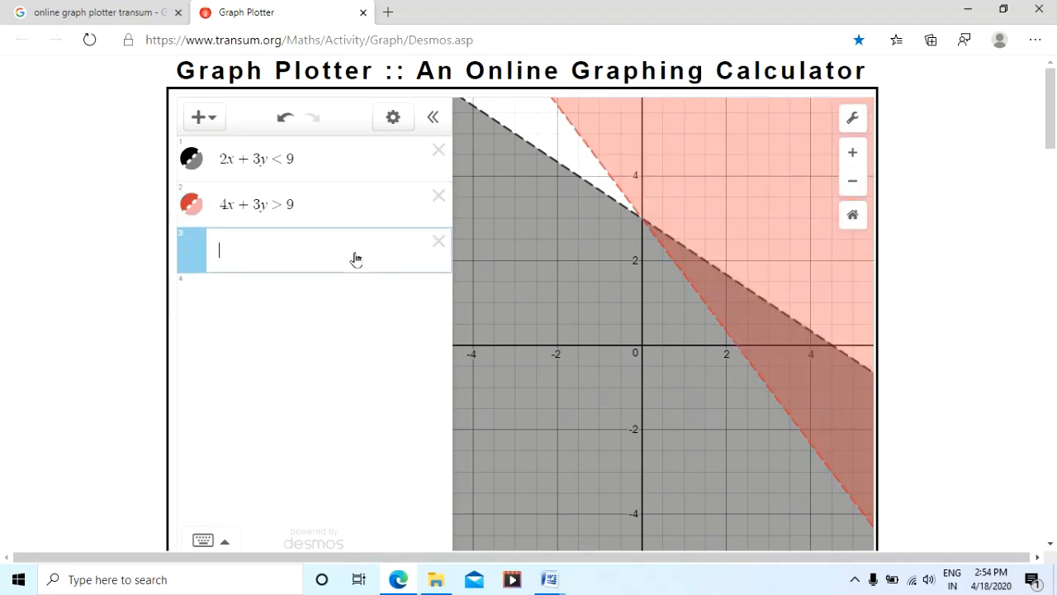
{"action": "type", "text": "x"}
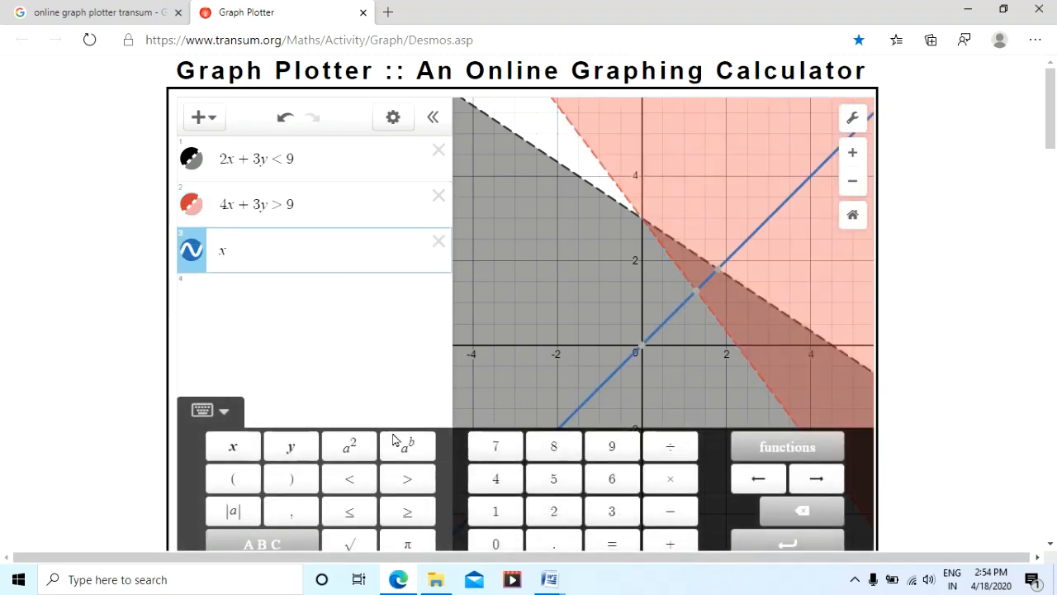
{"action": "left_click", "coordinate": [406, 511]}
{"action": "type", "text": "2"}
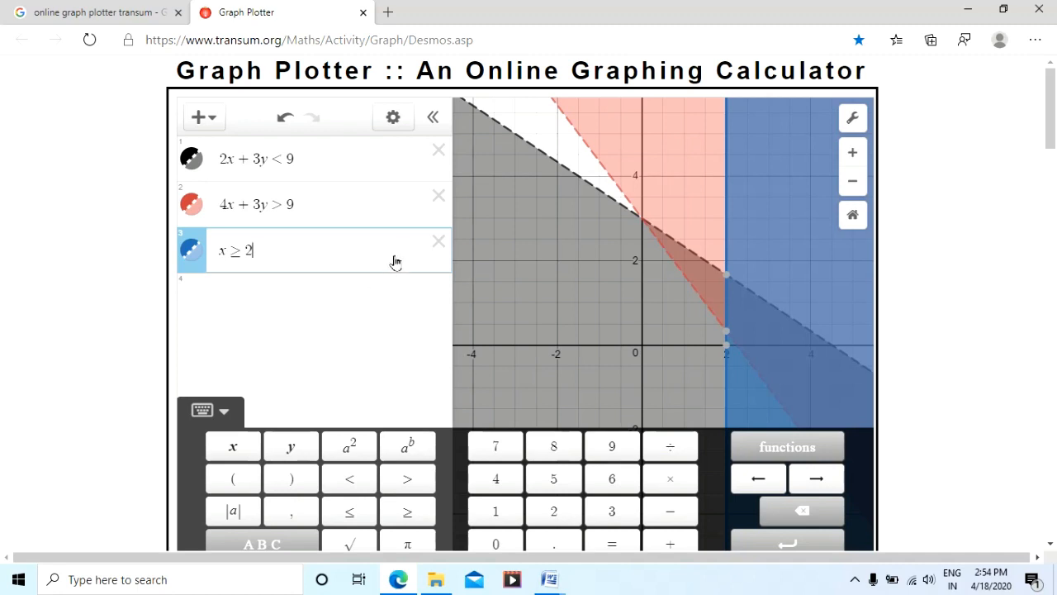
Delete all three inequalities and plot the quadratic y = x² instead.
{"action": "left_click", "coordinate": [437, 241]}
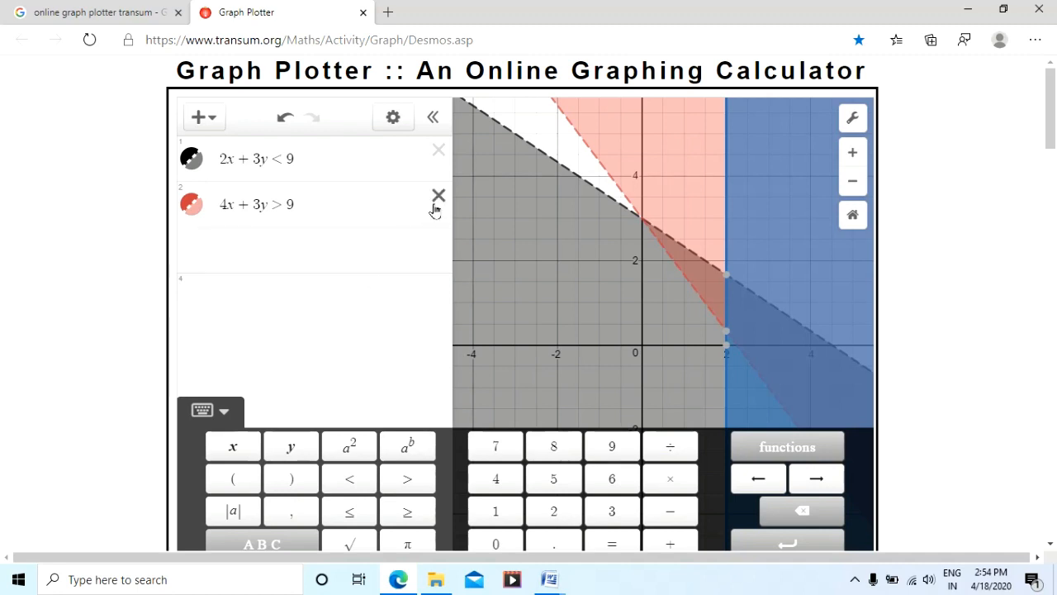
{"action": "left_click", "coordinate": [437, 152]}
{"action": "left_click", "coordinate": [438, 152]}
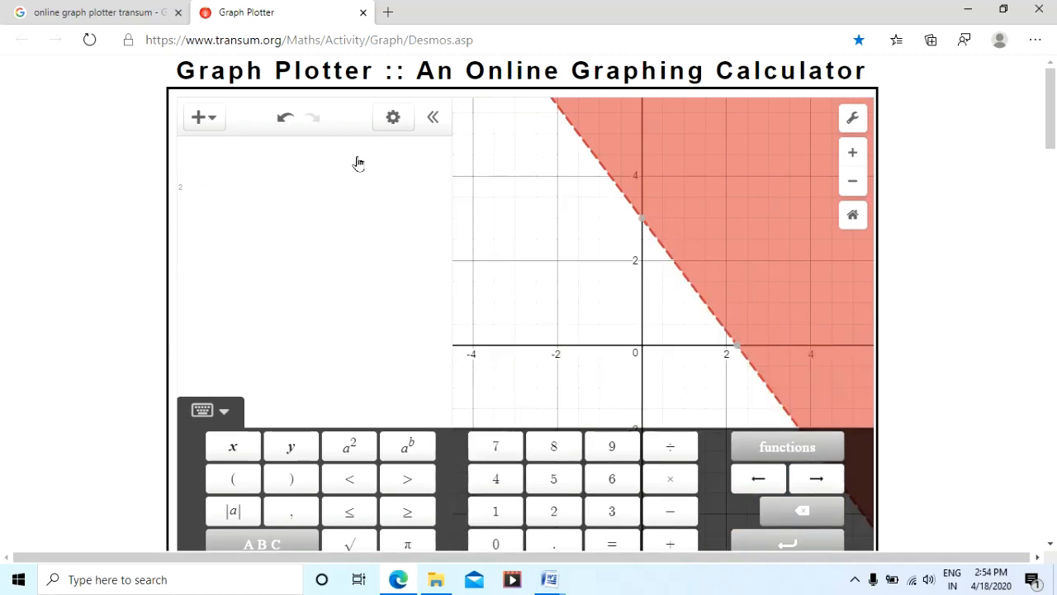
{"action": "type", "text": "y ="}
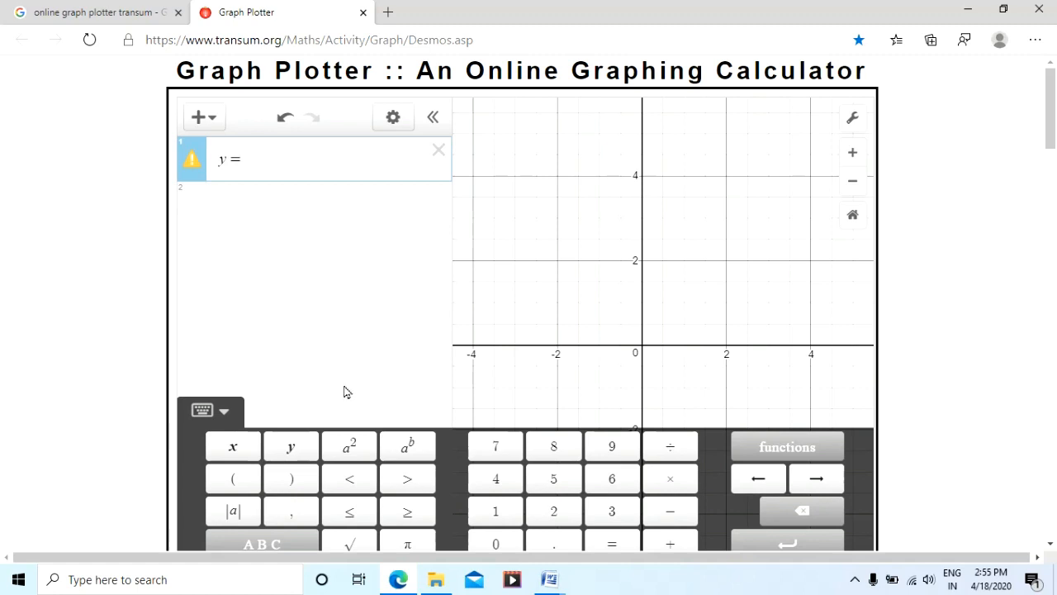
{"action": "left_click", "coordinate": [349, 447]}
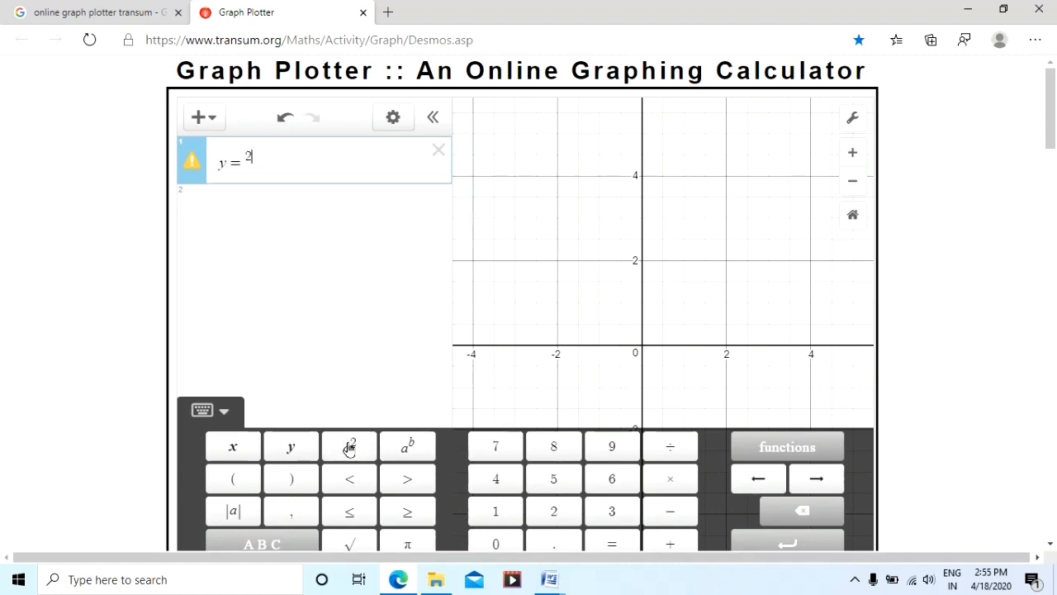
{"action": "type", "text": "x"}
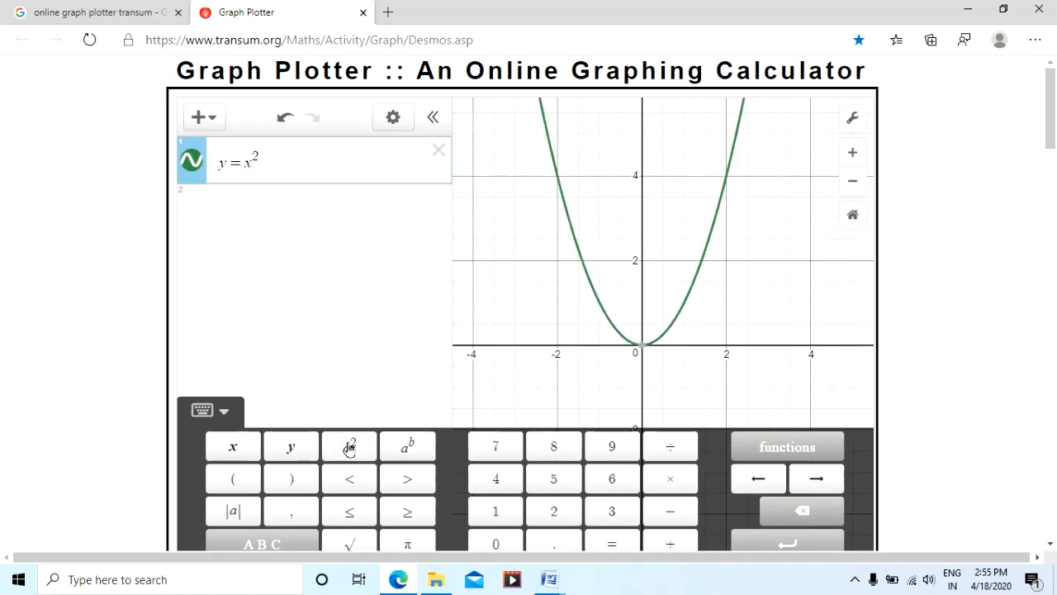
Add the absolute-value equation y = |x| to compare its graph and intersections with y = x².
{"action": "left_click", "coordinate": [278, 208]}
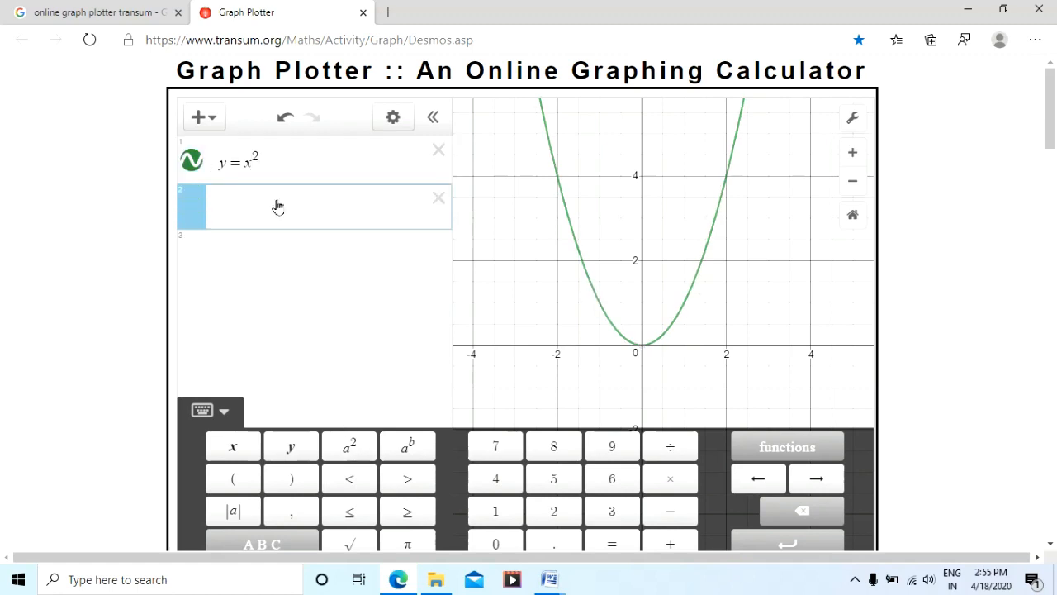
{"action": "type", "text": "y ="}
{"action": "left_click", "coordinate": [232, 512]}
{"action": "type", "text": "x|"}
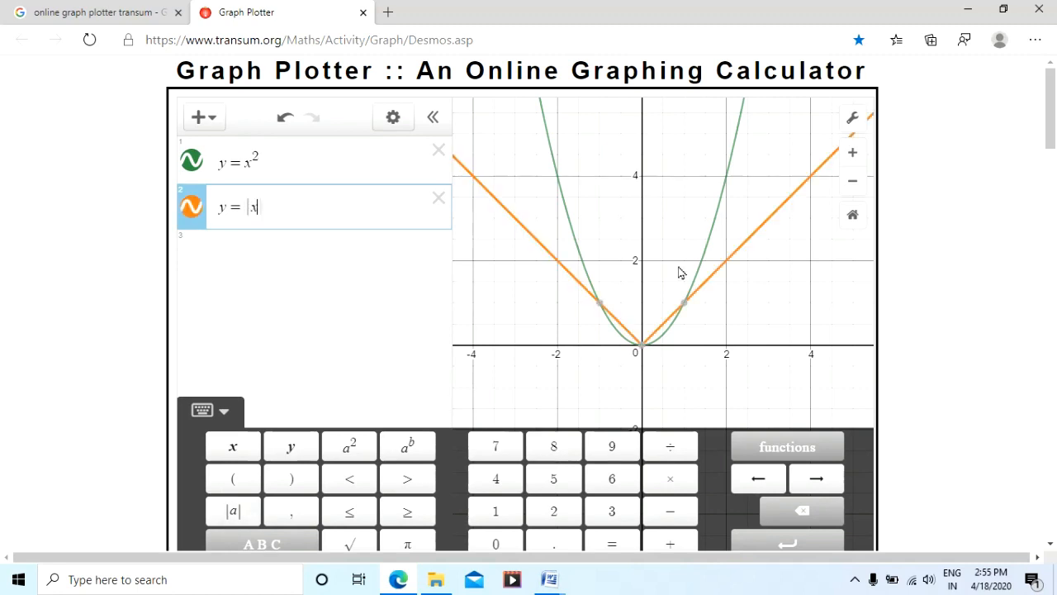
{"action": "left_click", "coordinate": [854, 155]}
{"action": "left_click", "coordinate": [854, 155]}
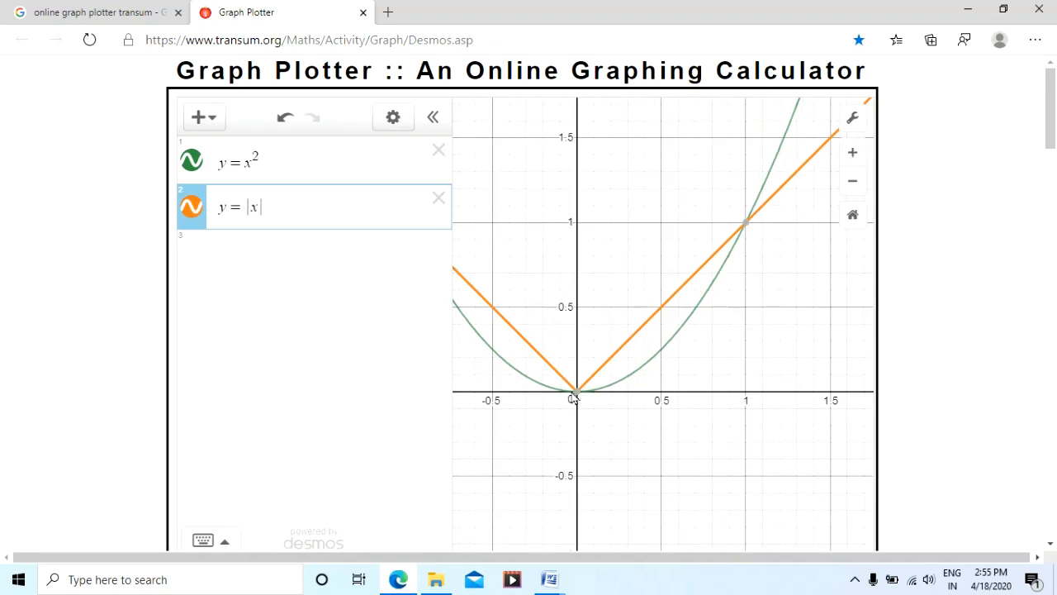
{"action": "left_click_drag", "start_coordinate": [665, 413], "coordinate": [663, 413]}
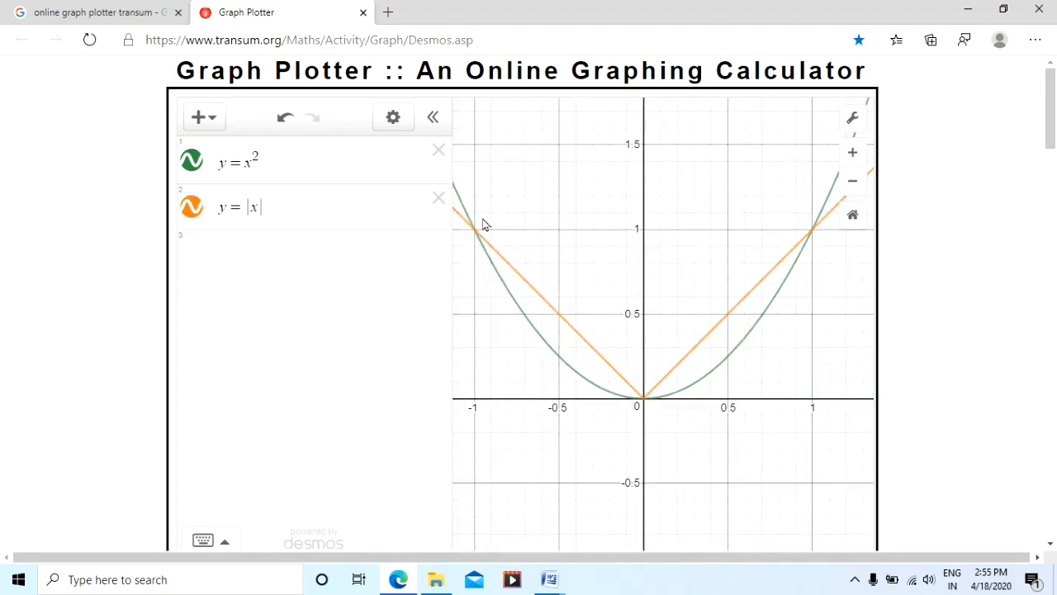